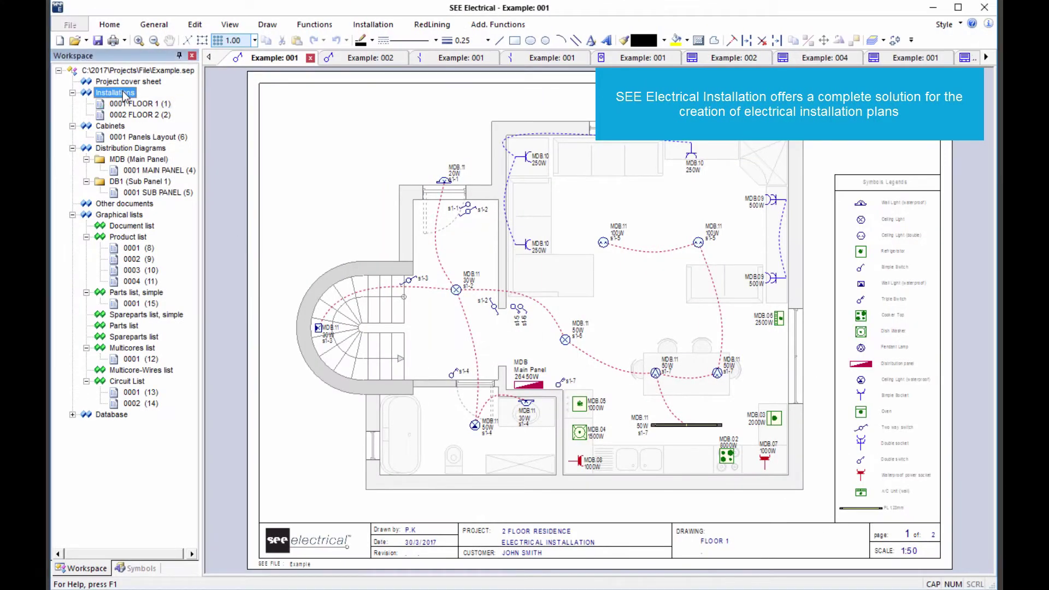
# Open the FLOOR 2 plan, the MAIN PANEL and SUB PANEL diagrams, and the Panels Layout drawing
pyautogui.click(126, 105)
pyautogui.doubleClick(126, 116)
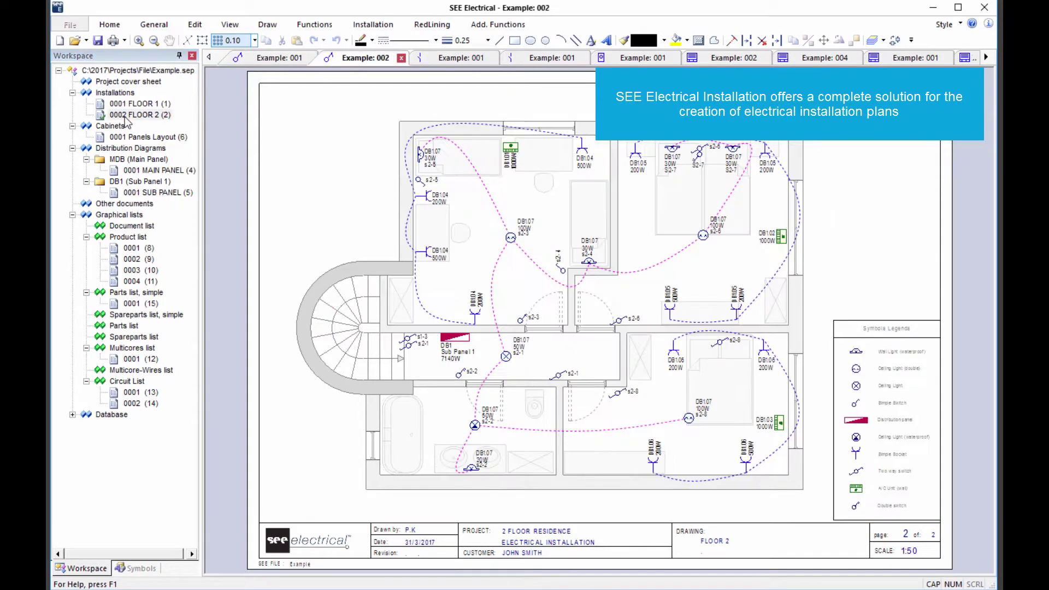
pyautogui.doubleClick(137, 172)
pyautogui.doubleClick(139, 193)
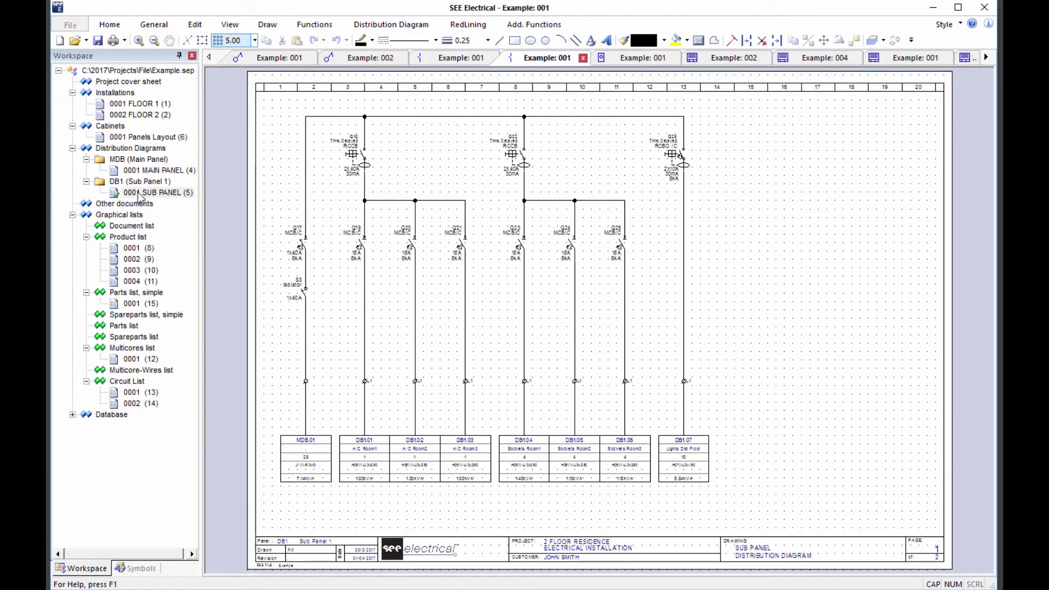
pyautogui.doubleClick(153, 138)
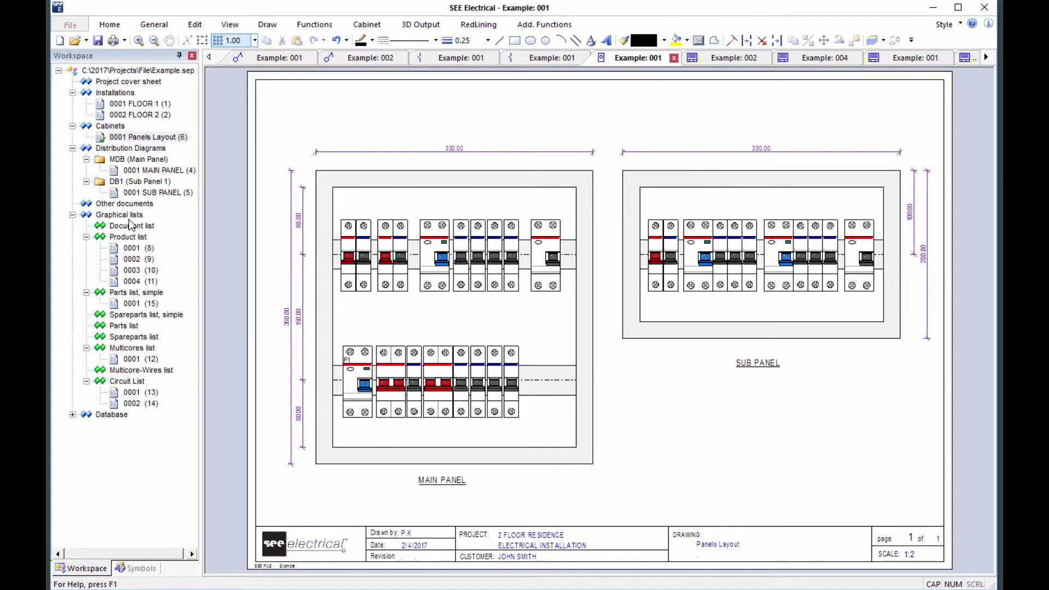
# Open Product lists 0002 and 0004, Parts list 0001, Multicores list 0001 and Circuit List 0001
pyautogui.click(131, 260)
pyautogui.doubleClick(131, 261)
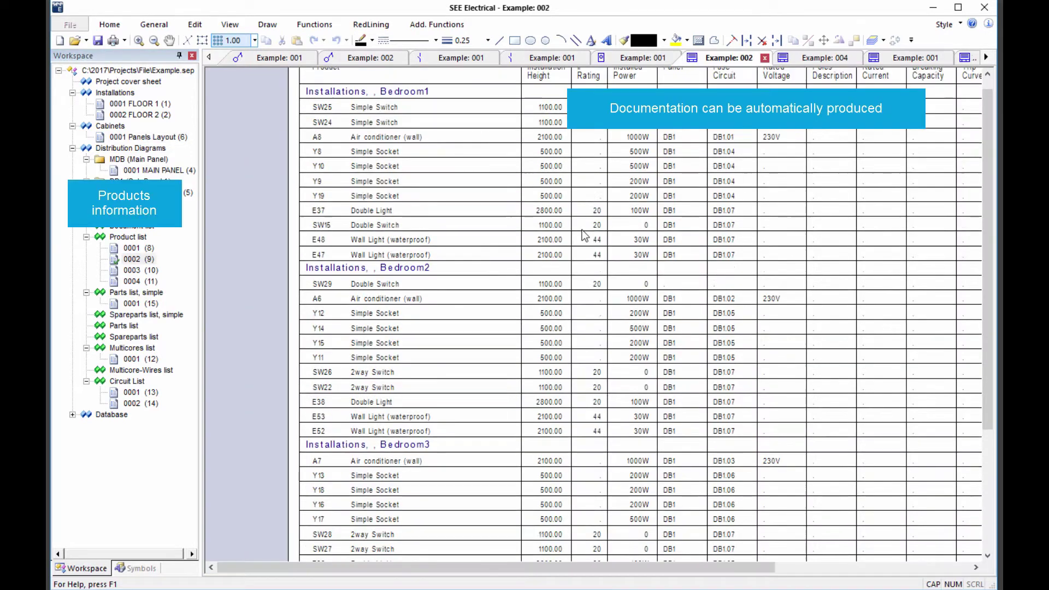
pyautogui.scroll(1, 584, 235)
pyautogui.doubleClick(133, 282)
pyautogui.moveTo(568, 569)
pyautogui.mouseDown()
pyautogui.moveTo(790, 569)
pyautogui.moveTo(559, 569)
pyautogui.mouseUp()
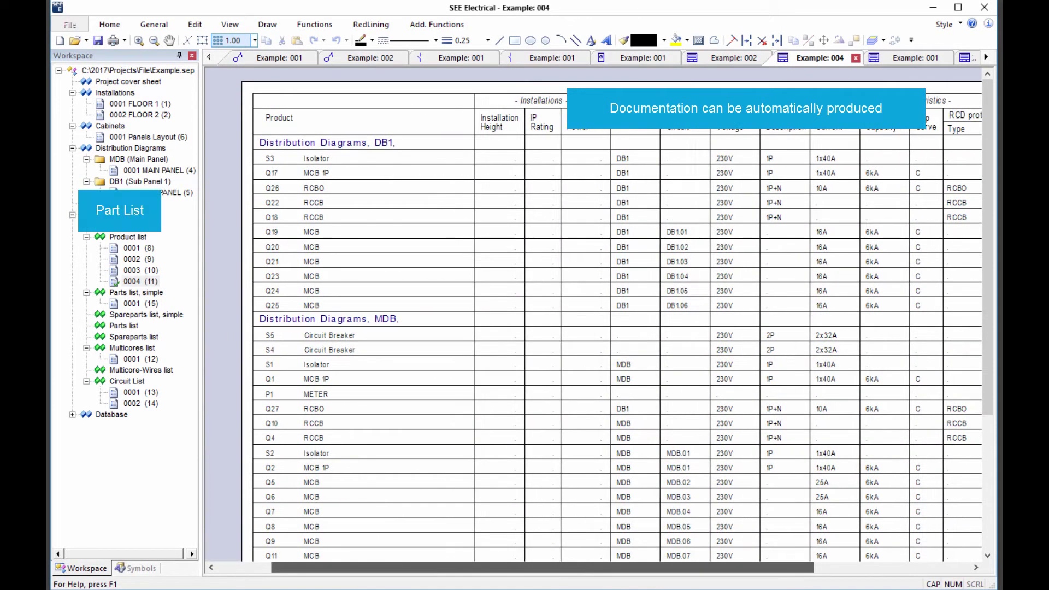
pyautogui.doubleClick(154, 305)
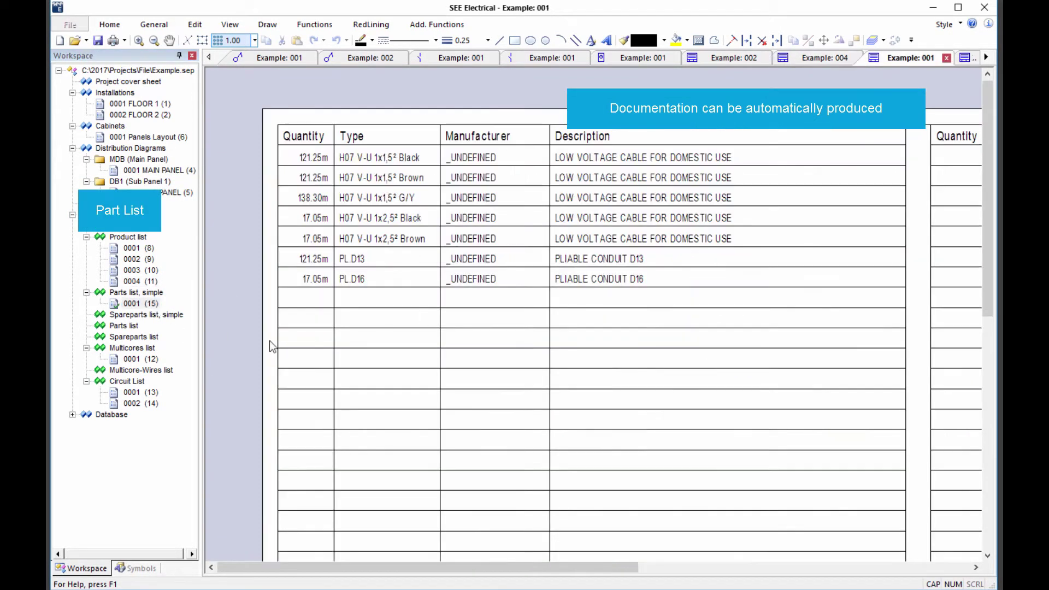
pyautogui.doubleClick(151, 361)
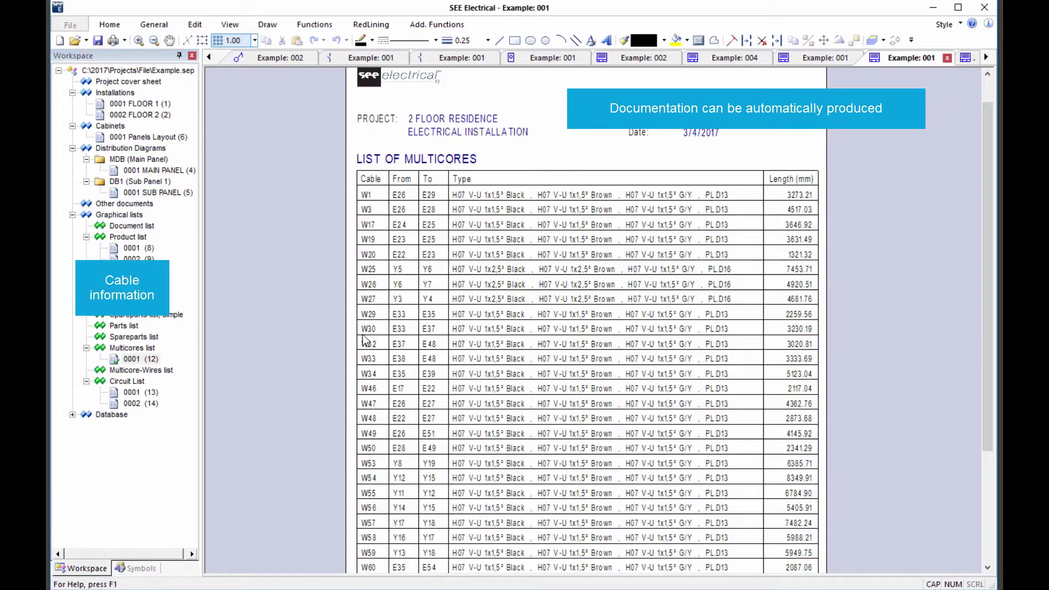
pyautogui.scroll(-3, 365, 340)
pyautogui.doubleClick(151, 395)
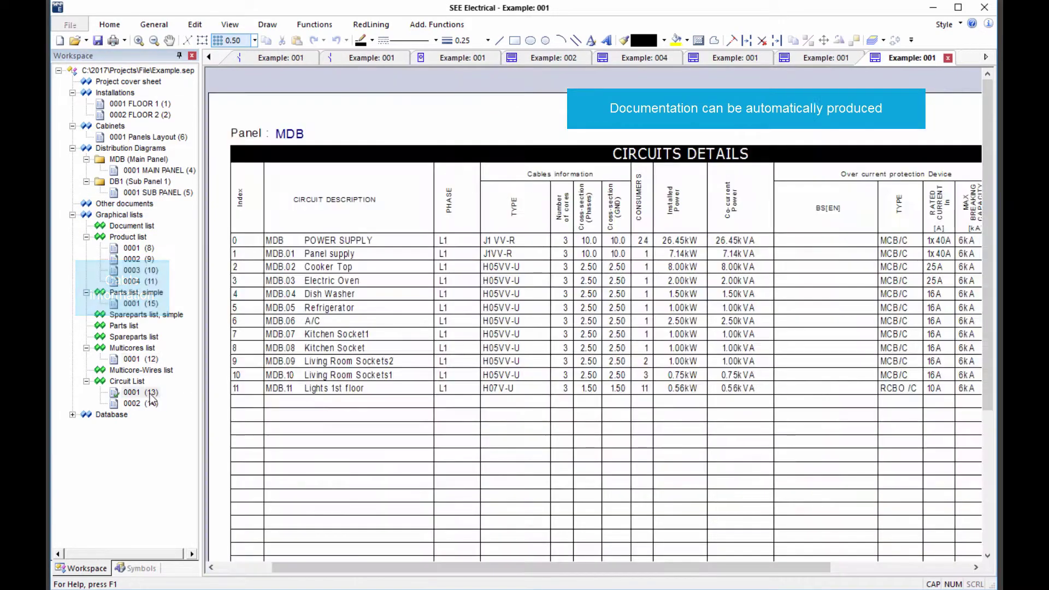
pyautogui.moveTo(445, 569)
pyautogui.mouseDown()
pyautogui.moveTo(571, 574)
pyautogui.moveTo(446, 568)
pyautogui.mouseUp()
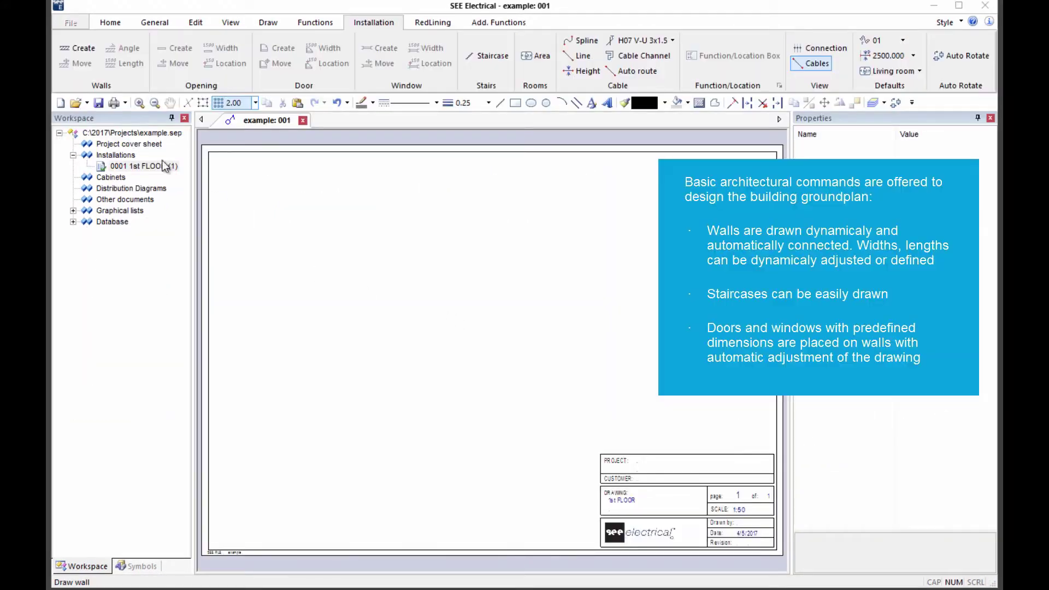
# Draw the stepped outer wall outline of the 1st floor, closing it at the start point
pyautogui.click(77, 48)
pyautogui.press('Return')
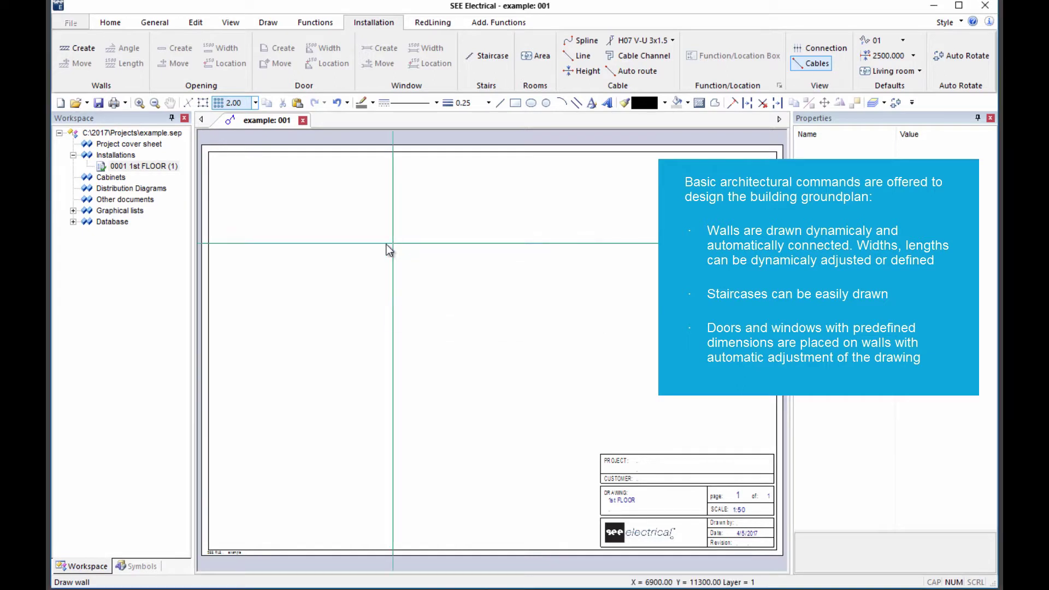
pyautogui.click(335, 211)
pyautogui.click(568, 211)
pyautogui.click(568, 436)
pyautogui.click(421, 437)
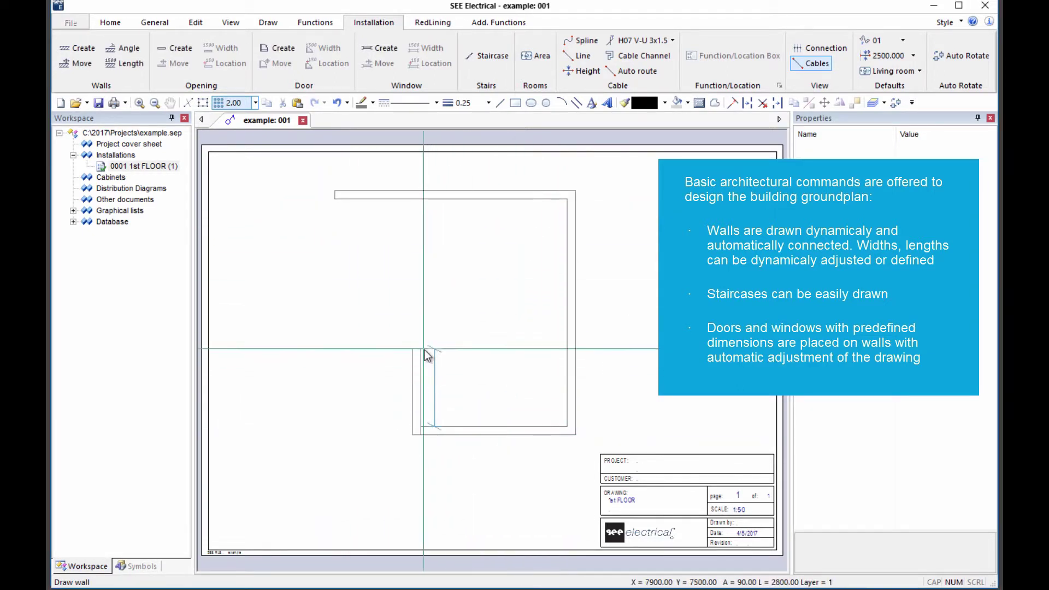
pyautogui.click(422, 357)
pyautogui.click(264, 357)
pyautogui.click(285, 249)
pyautogui.click(330, 248)
pyautogui.click(331, 195)
pyautogui.press('Escape')
# Move the stepped vertical wall slightly left and the top wall slightly higher
pyautogui.click(89, 71)
pyautogui.click(412, 388)
pyautogui.click(407, 387)
pyautogui.click(442, 199)
pyautogui.click(443, 193)
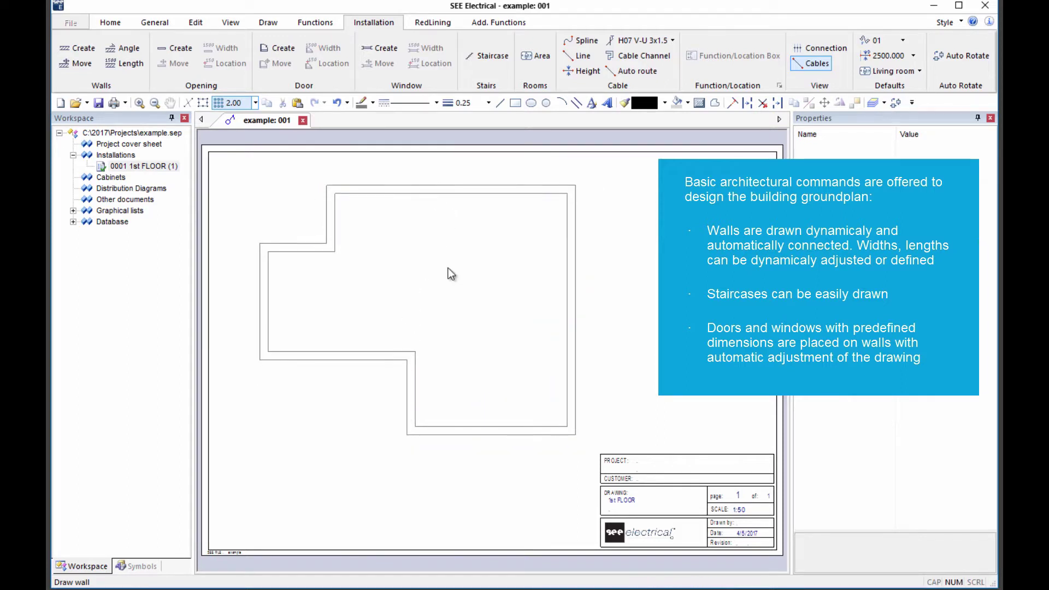
# Add an interior wall from the lower to the top wall and another closing the small room
pyautogui.click(77, 48)
pyautogui.click(499, 309)
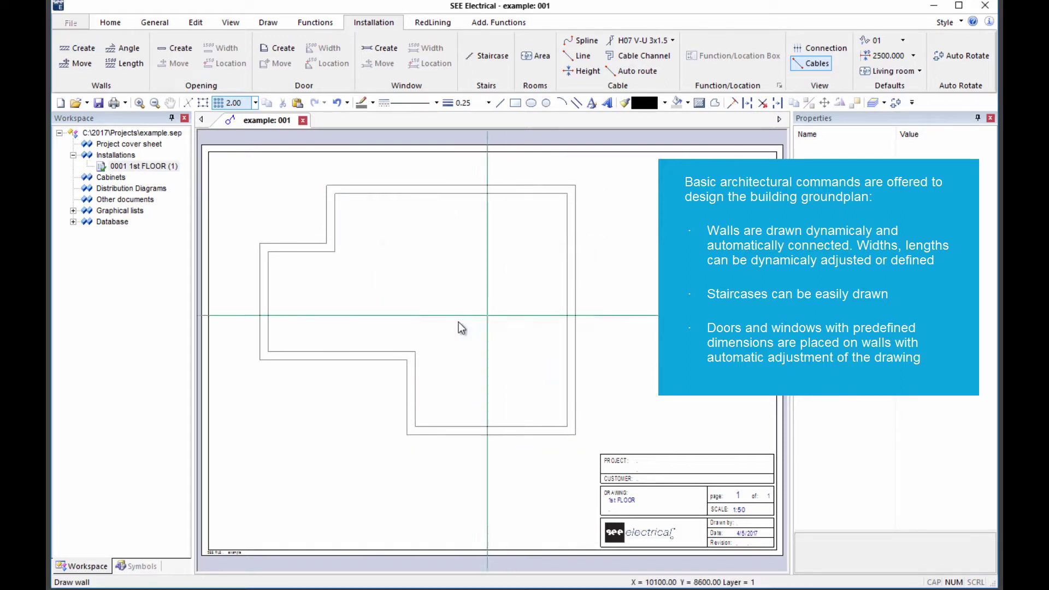
pyautogui.click(381, 352)
pyautogui.click(388, 200)
pyautogui.scroll(1, 352, 265)
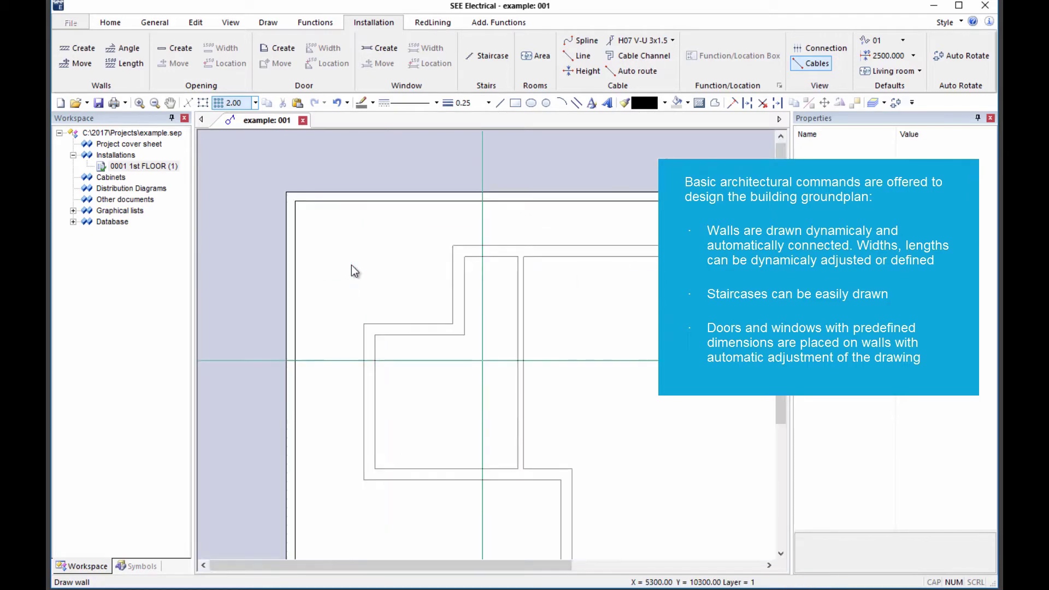
pyautogui.scroll(1, 352, 265)
pyautogui.click(456, 328)
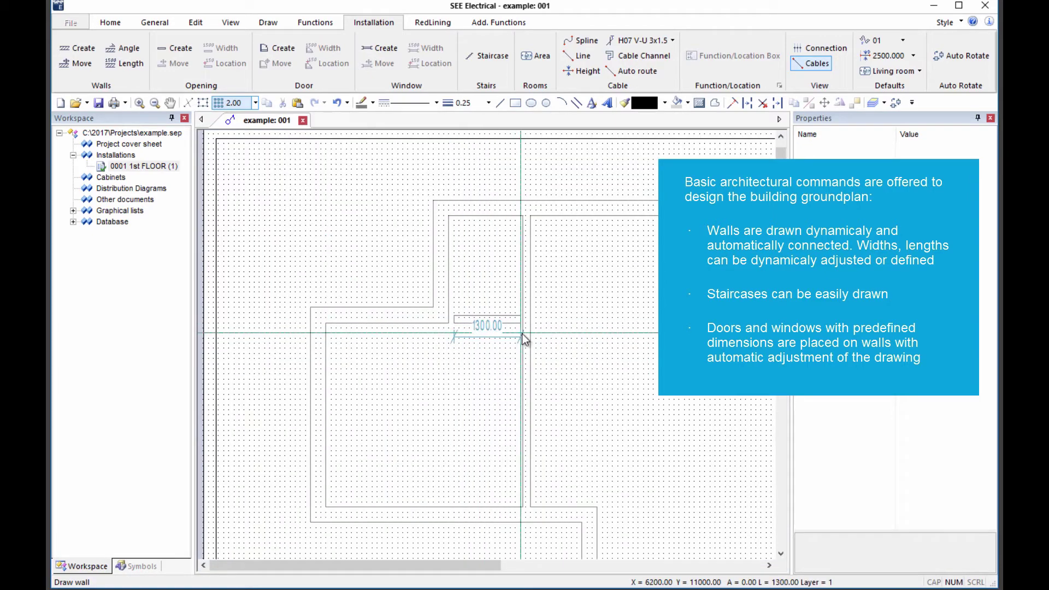
pyautogui.click(522, 339)
# Place a staircase in the room's top left with a short wall beside it
pyautogui.click(495, 56)
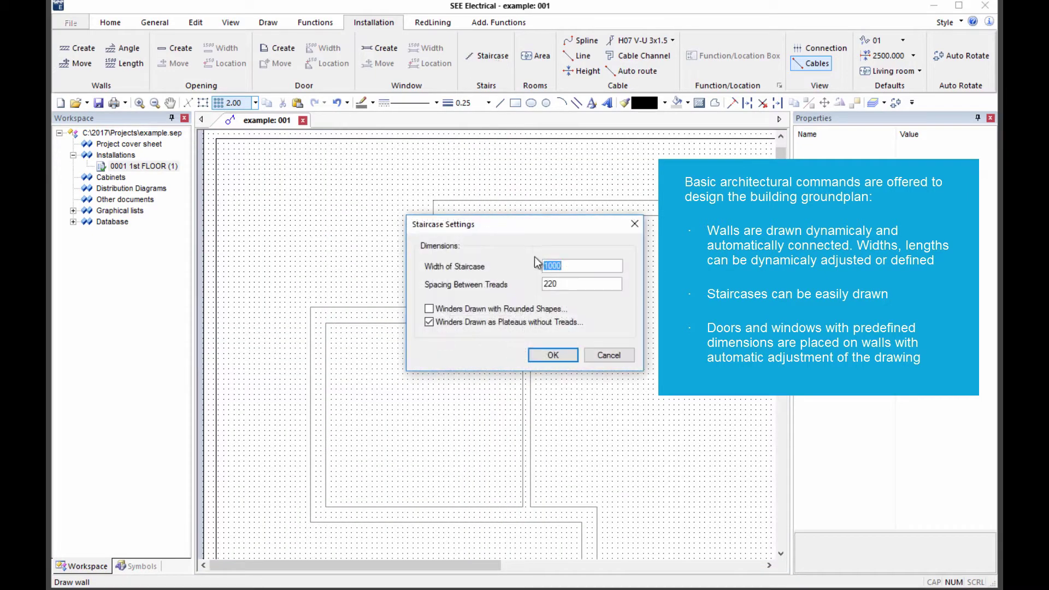
pyautogui.click(552, 356)
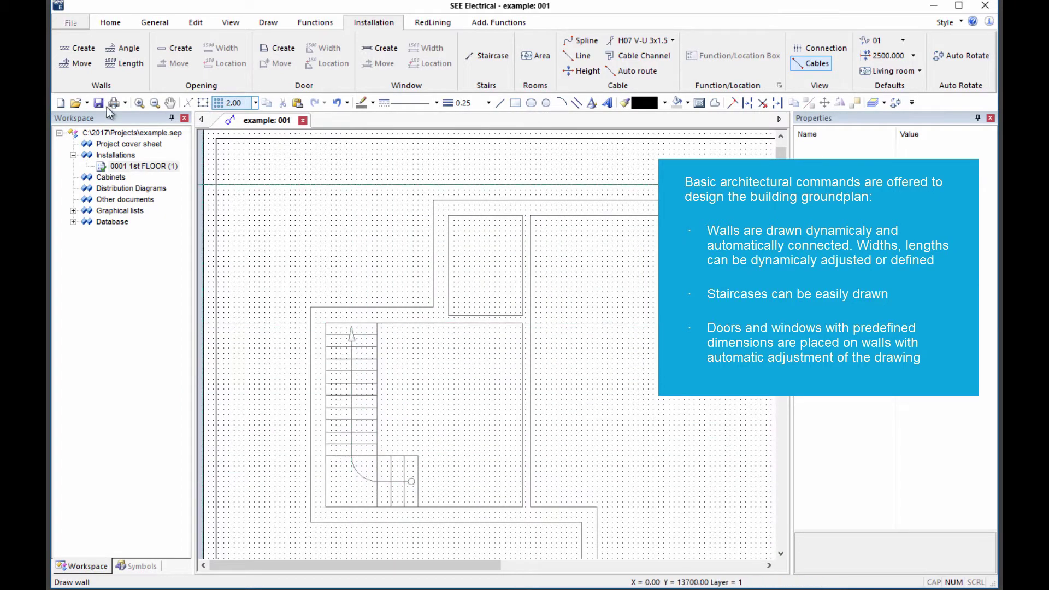
pyautogui.click(389, 329)
pyautogui.press('Return')
pyautogui.click(384, 325)
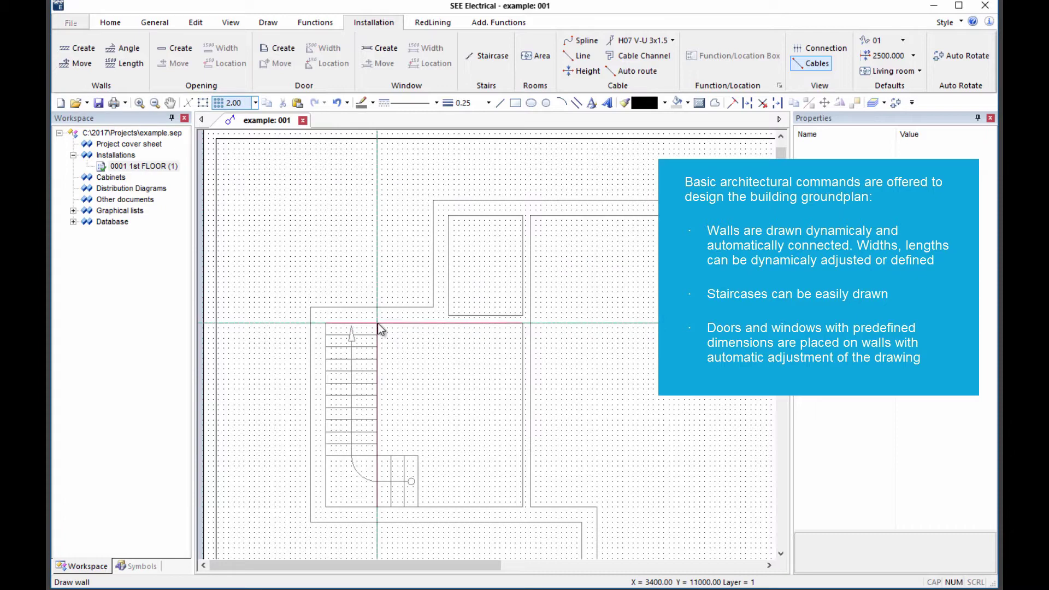
pyautogui.click(385, 451)
pyautogui.click(432, 457)
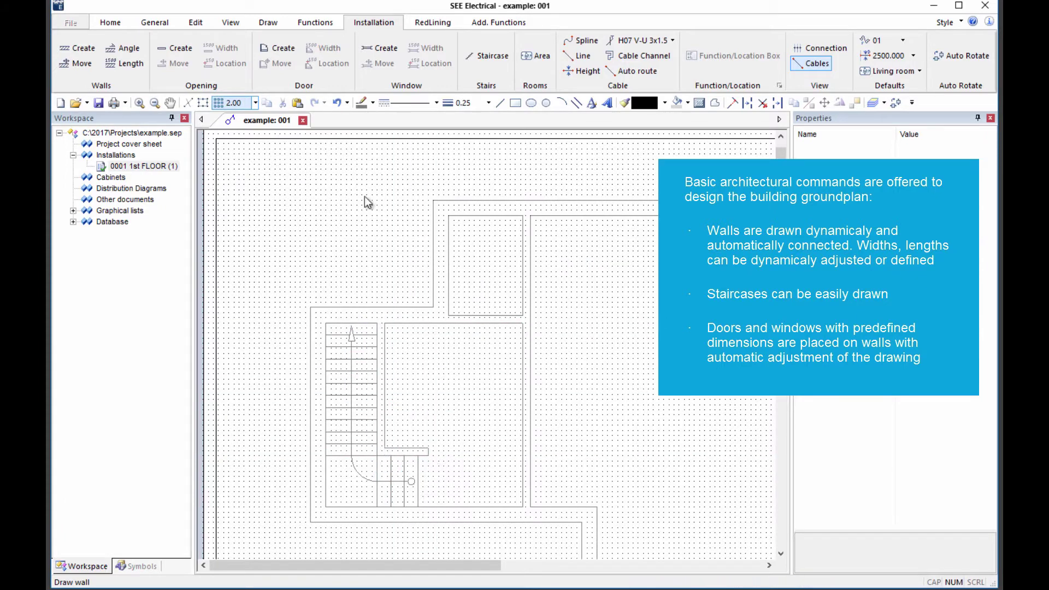
# Add doors and 1500-wide windows to the walls
pyautogui.click(277, 48)
pyautogui.press('Return')
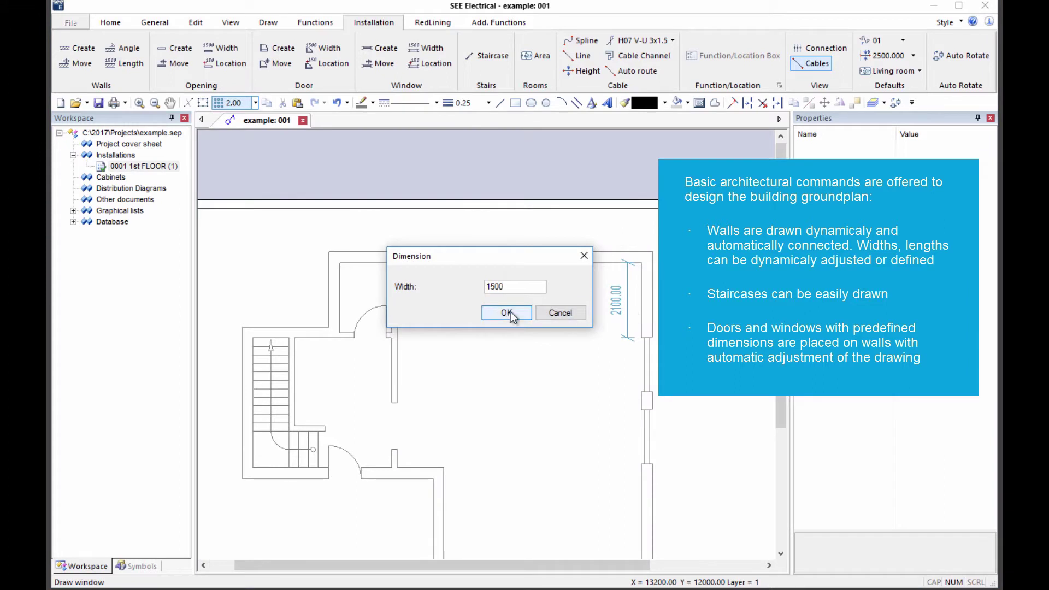
pyautogui.click(507, 313)
pyautogui.scroll(-1, 565, 358)
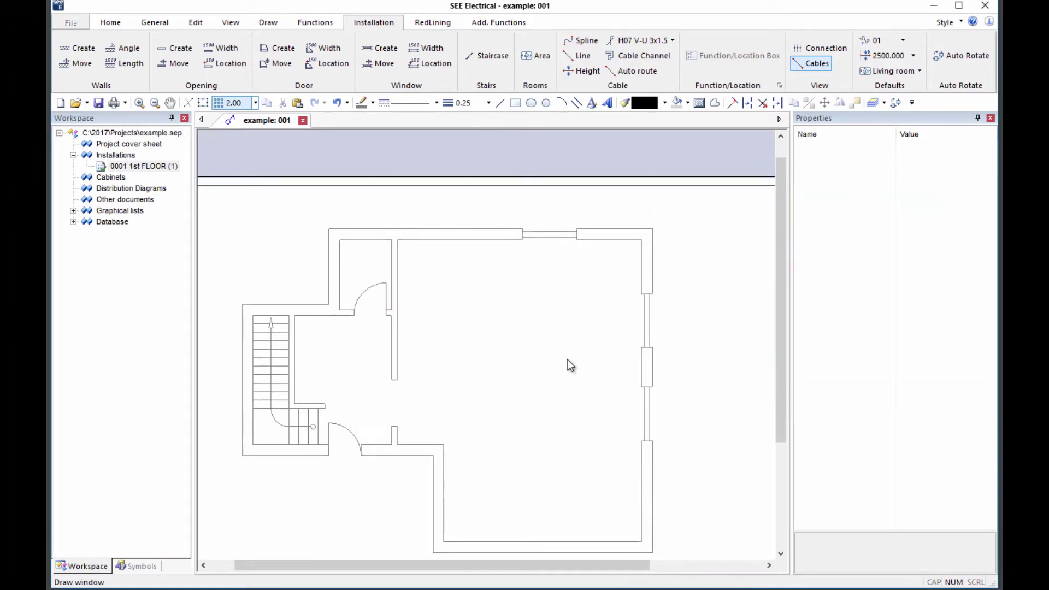
# Bring up the architectural symbol library
pyautogui.click(268, 22)
pyautogui.click(195, 24)
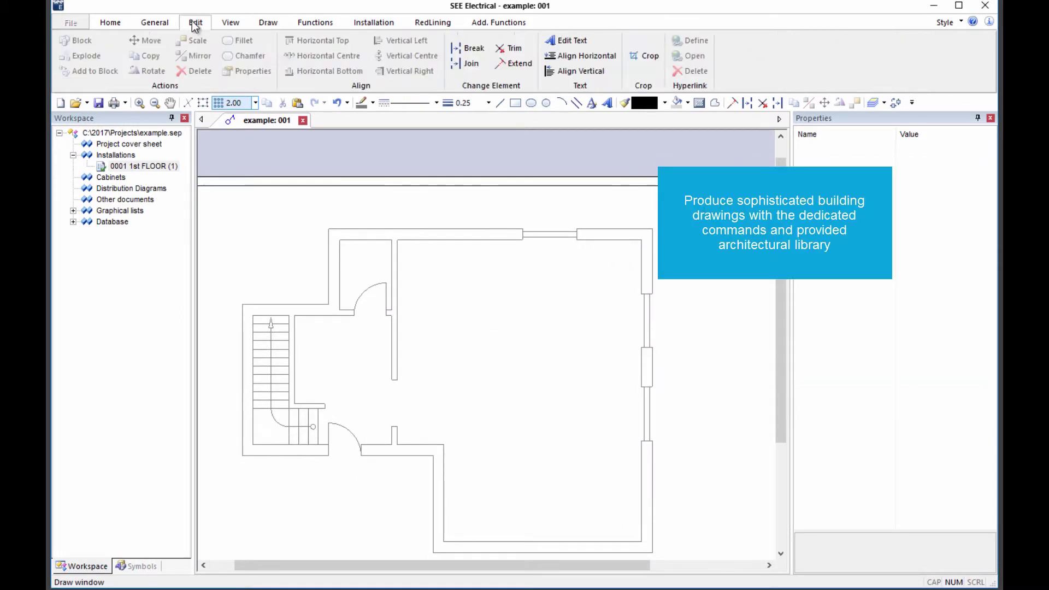
pyautogui.click(142, 567)
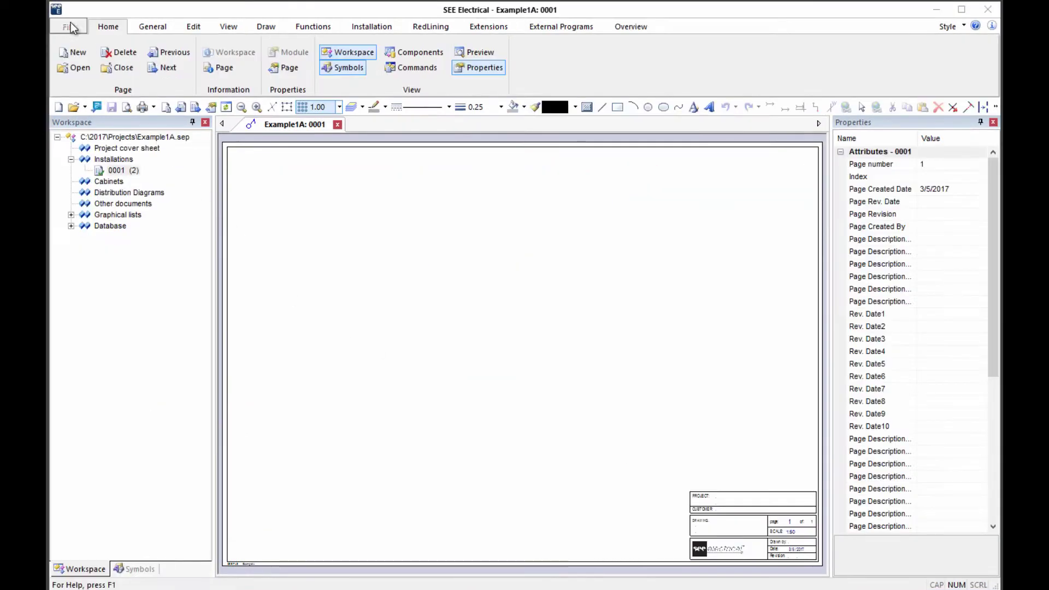
# Import Drawing1.dwg from Model space through the DWG editor and insert it onto the page
pyautogui.click(71, 27)
pyautogui.moveTo(88, 78)
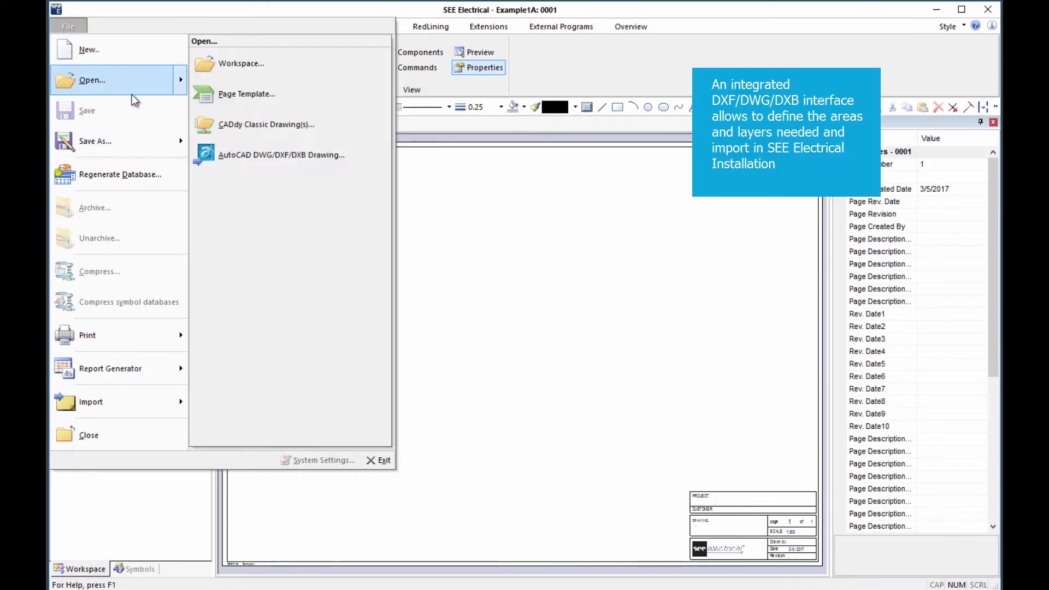
pyautogui.click(268, 157)
pyautogui.click(289, 179)
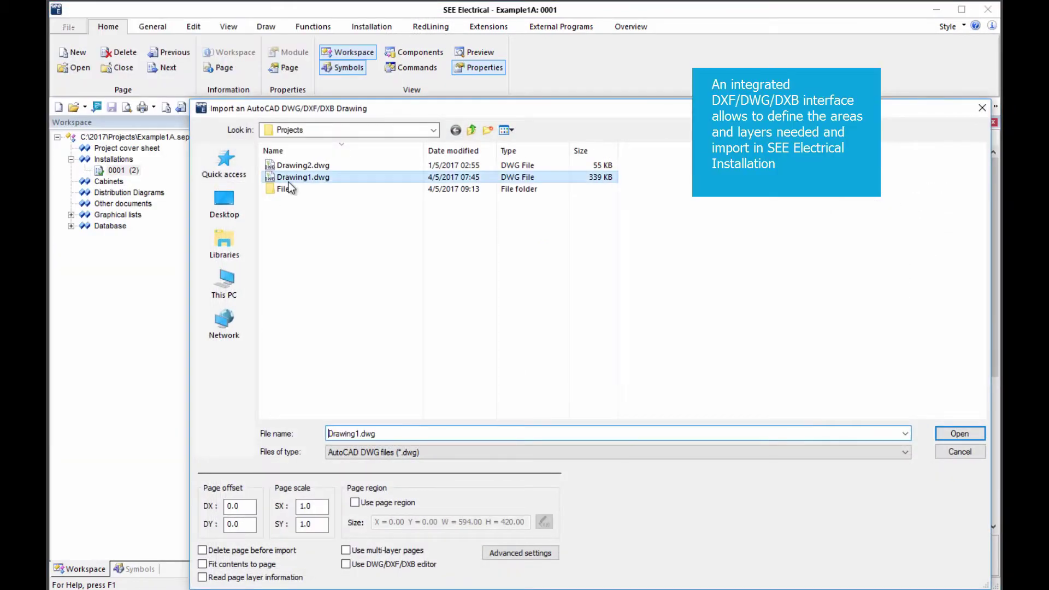
pyautogui.click(346, 565)
pyautogui.click(952, 435)
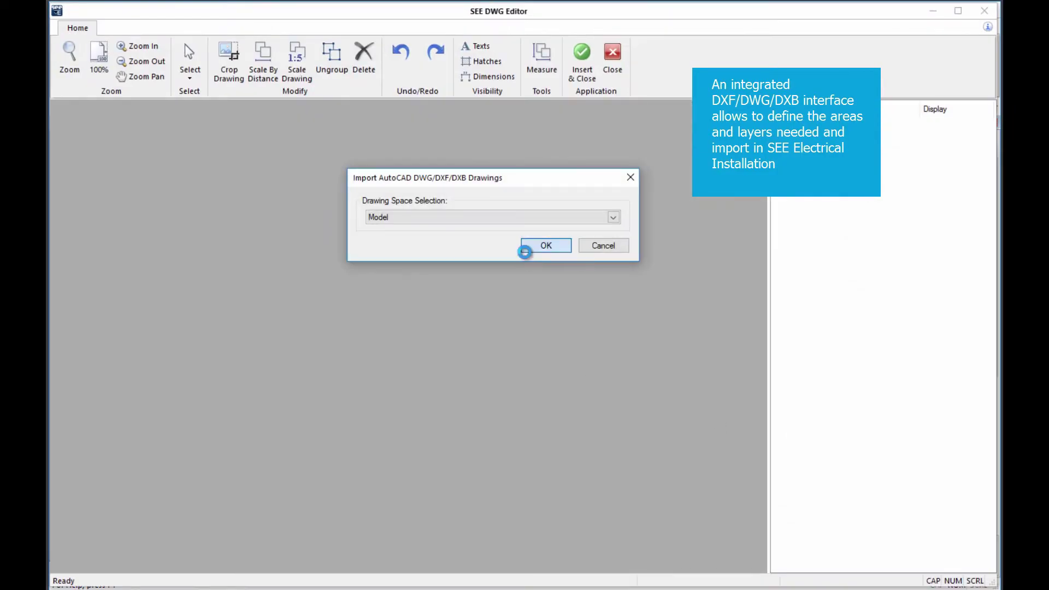
pyautogui.click(532, 246)
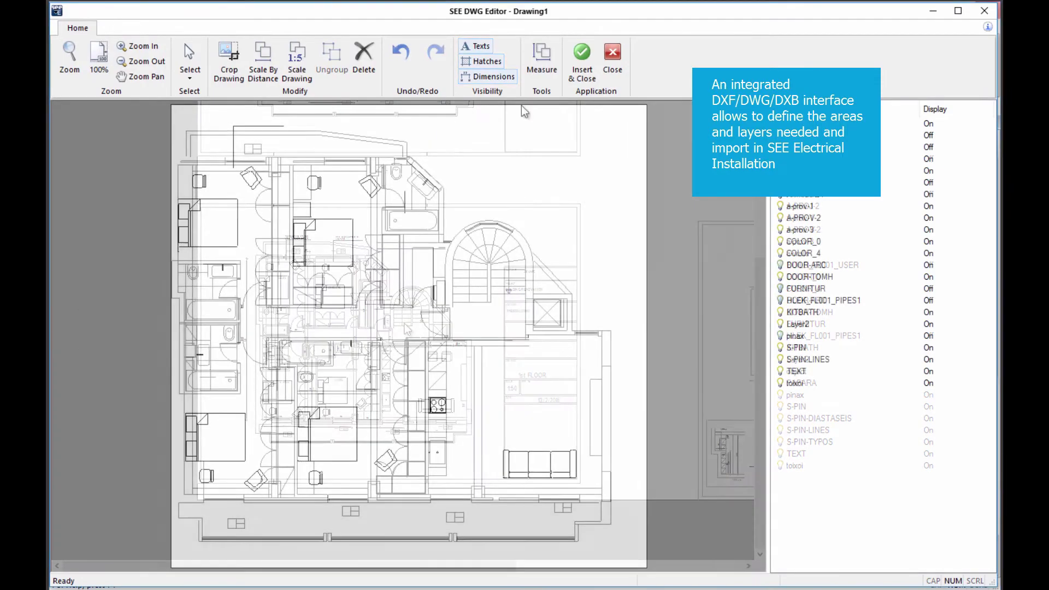
pyautogui.click(583, 60)
pyautogui.click(523, 332)
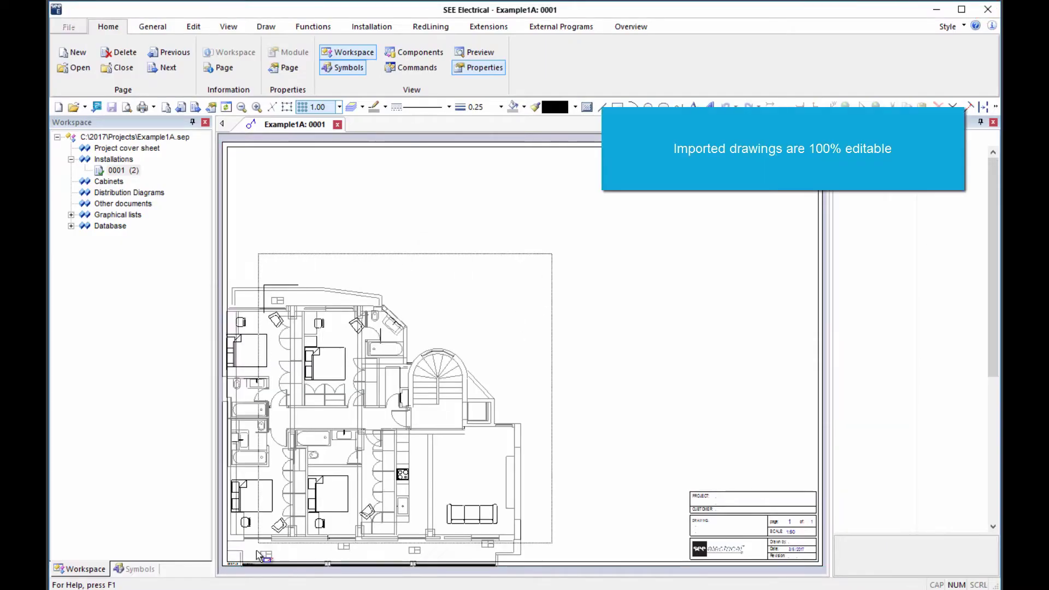
# Shift the imported plan up and right and set its pen colour to grey
pyautogui.moveTo(409, 408); pyautogui.dragTo(440, 382)
pyautogui.click(374, 108)
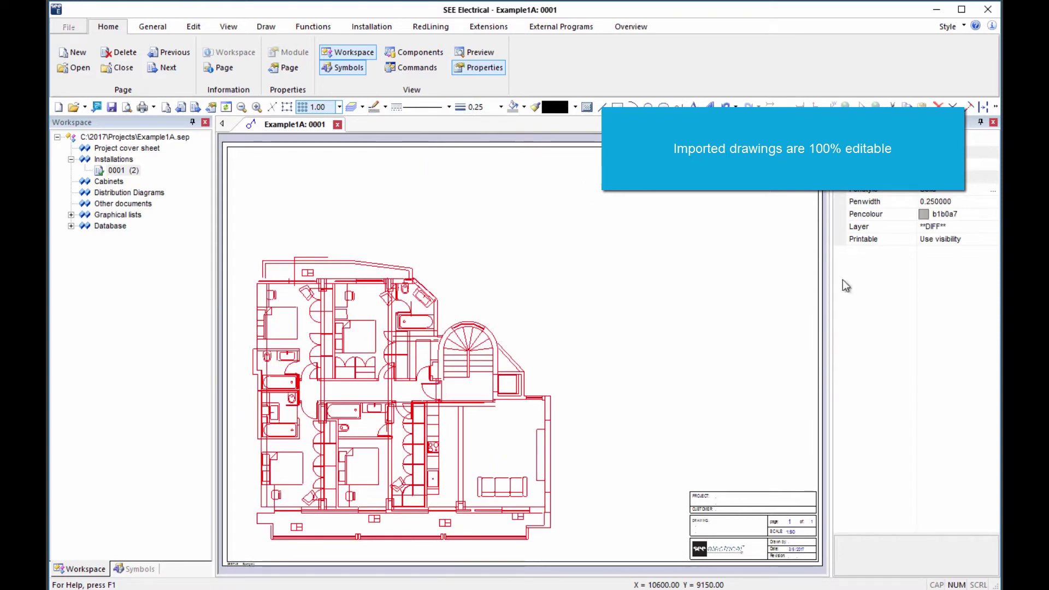
pyautogui.click(924, 227)
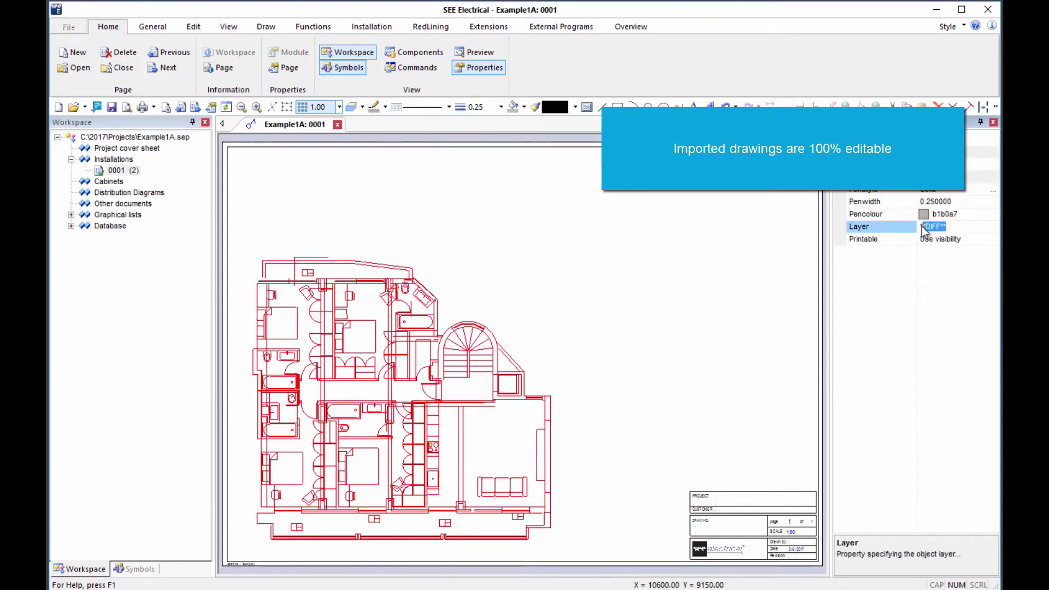
pyautogui.click(703, 373)
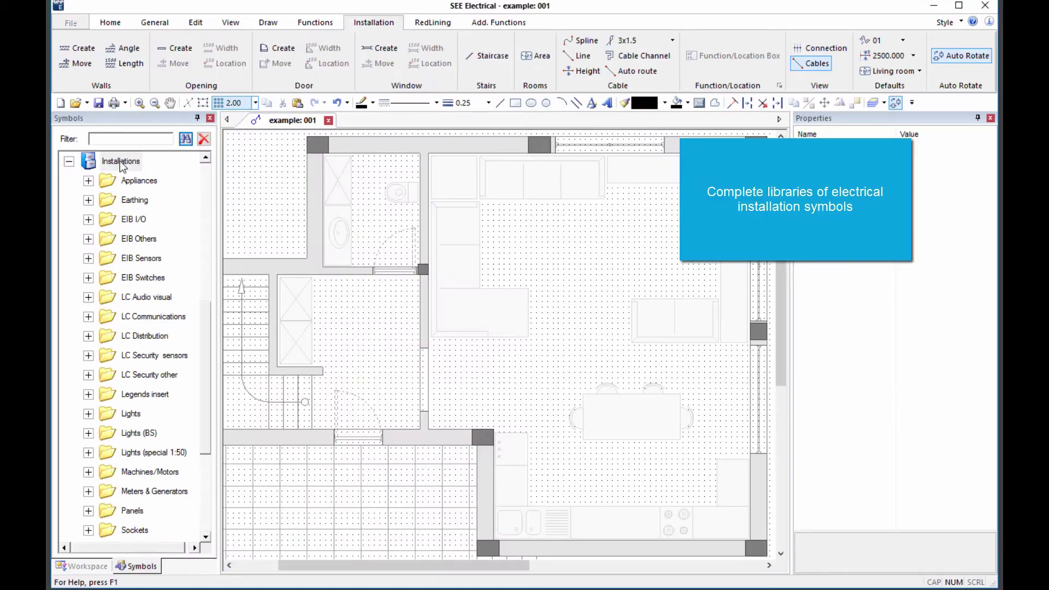
# Place two 50W ceiling lights and array a row of ceiling light copies
pyautogui.scroll(-4, 129, 218)
pyautogui.scroll(3, 137, 322)
pyautogui.scroll(10, 138, 321)
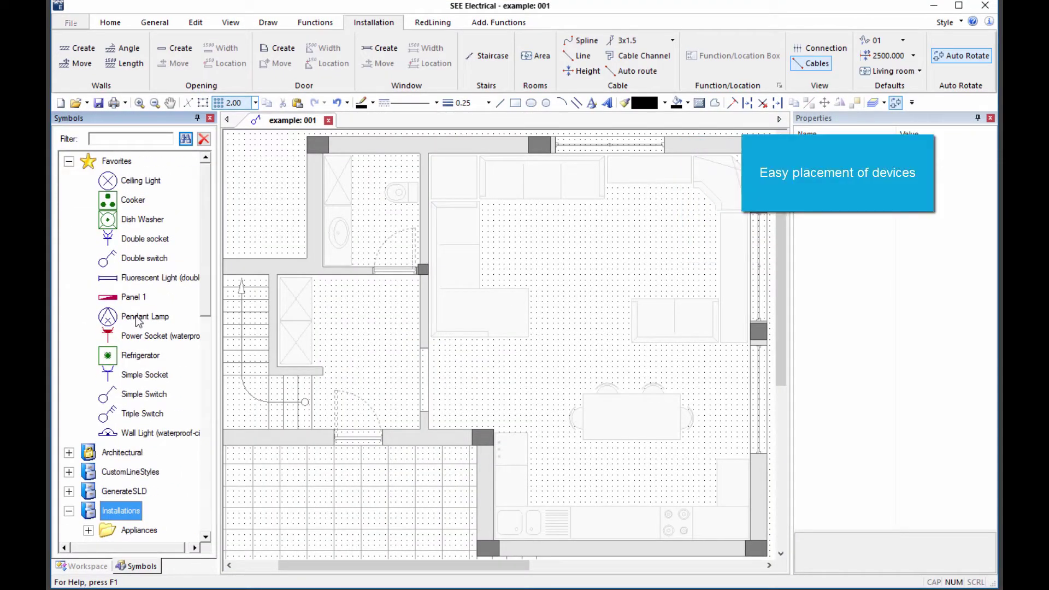
pyautogui.click(141, 180)
pyautogui.click(363, 345)
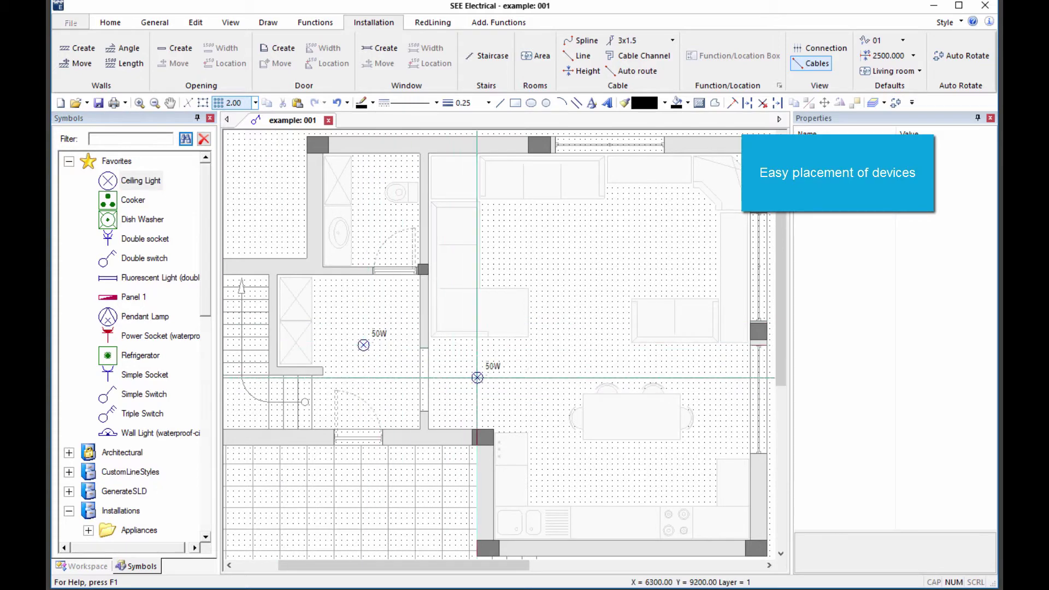
pyautogui.click(477, 377)
pyautogui.click(509, 256)
pyautogui.press('Return')
pyautogui.press('Return')
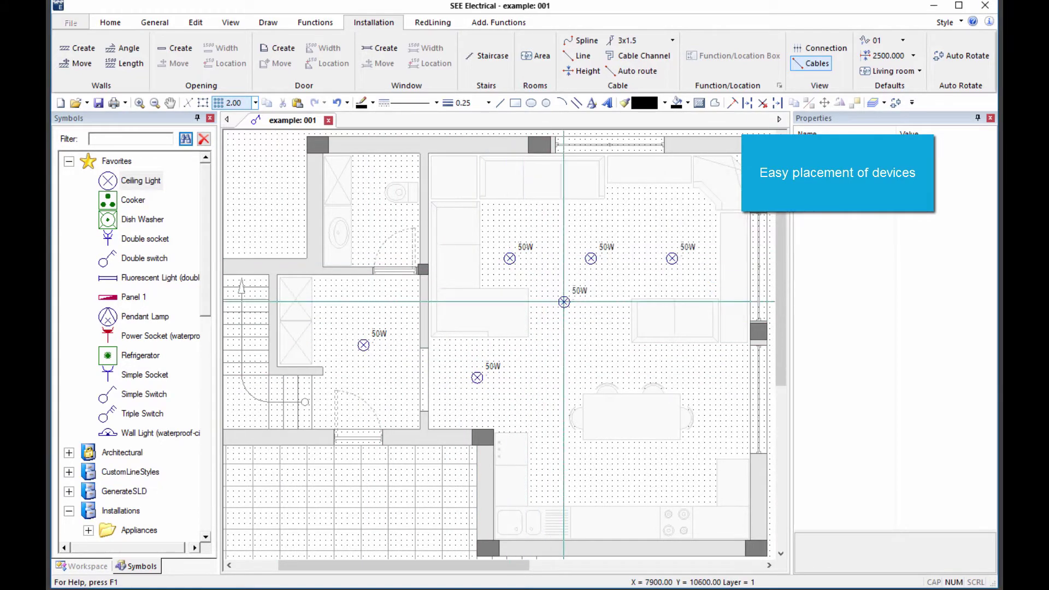
pyautogui.click(145, 316)
# Enable Auto Rotate and place a wall light on the bottom wall
pyautogui.click(960, 56)
pyautogui.click(145, 433)
pyautogui.click(358, 462)
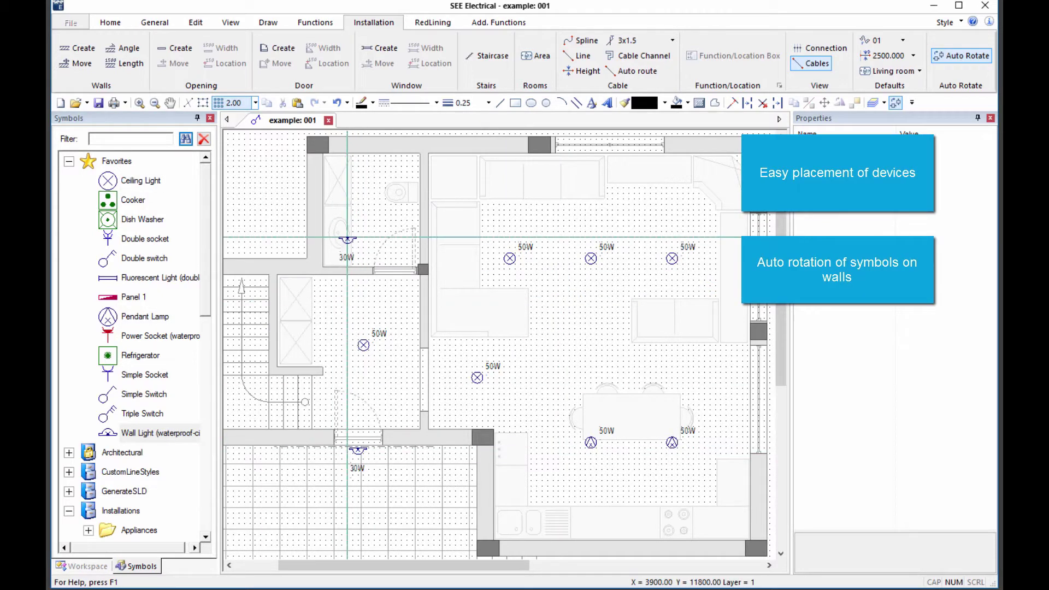
pyautogui.press('Escape')
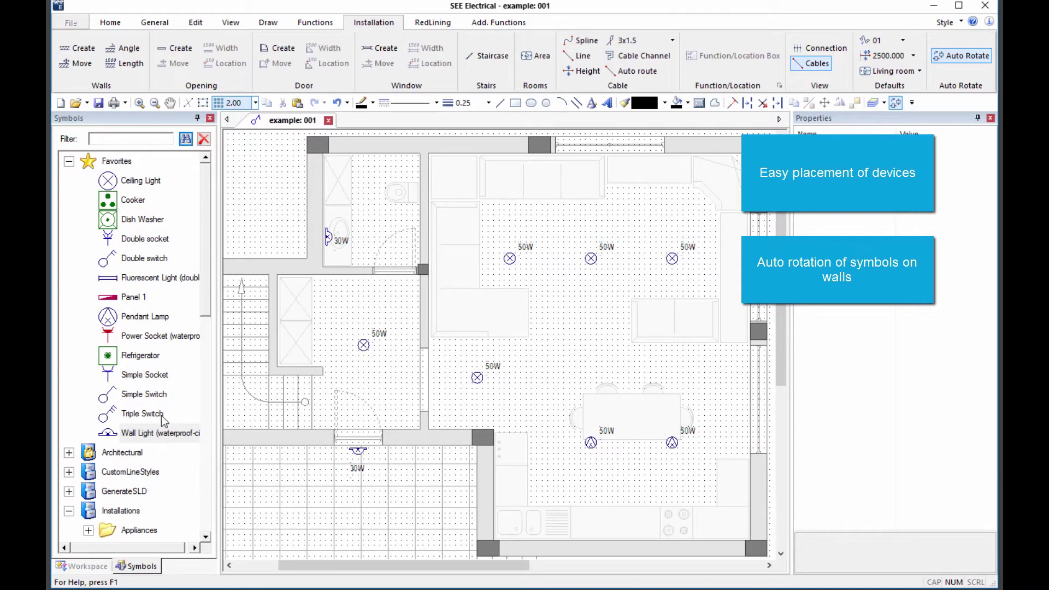
# Place two switches on the walls
pyautogui.click(156, 433)
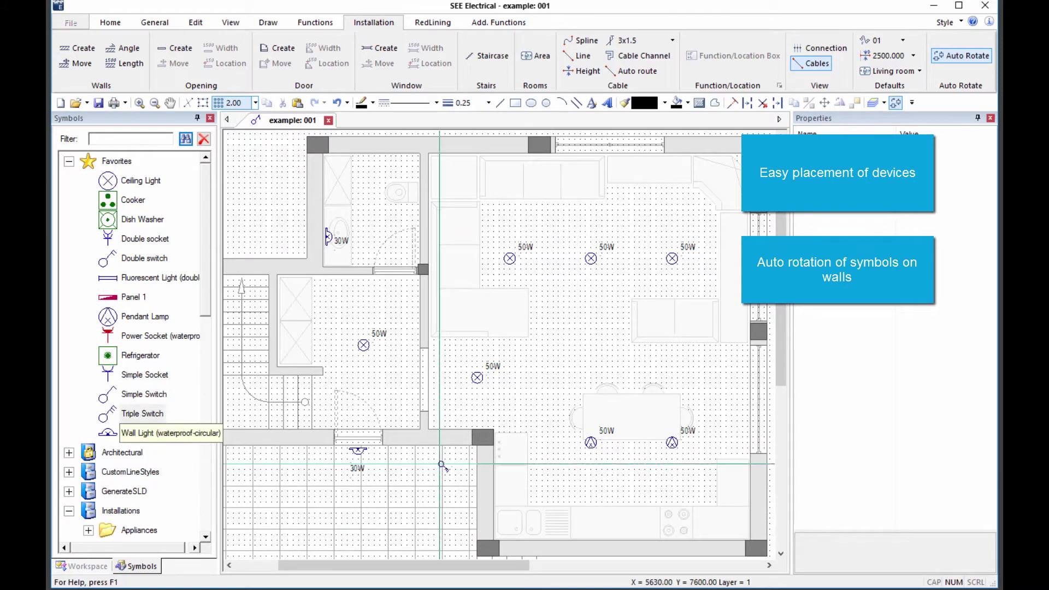
pyautogui.click(500, 432)
pyautogui.click(437, 347)
pyautogui.press('Escape')
# Place 100W sockets on the living-room wall and the top wall
pyautogui.click(144, 374)
pyautogui.click(440, 296)
pyautogui.click(444, 188)
pyautogui.click(629, 164)
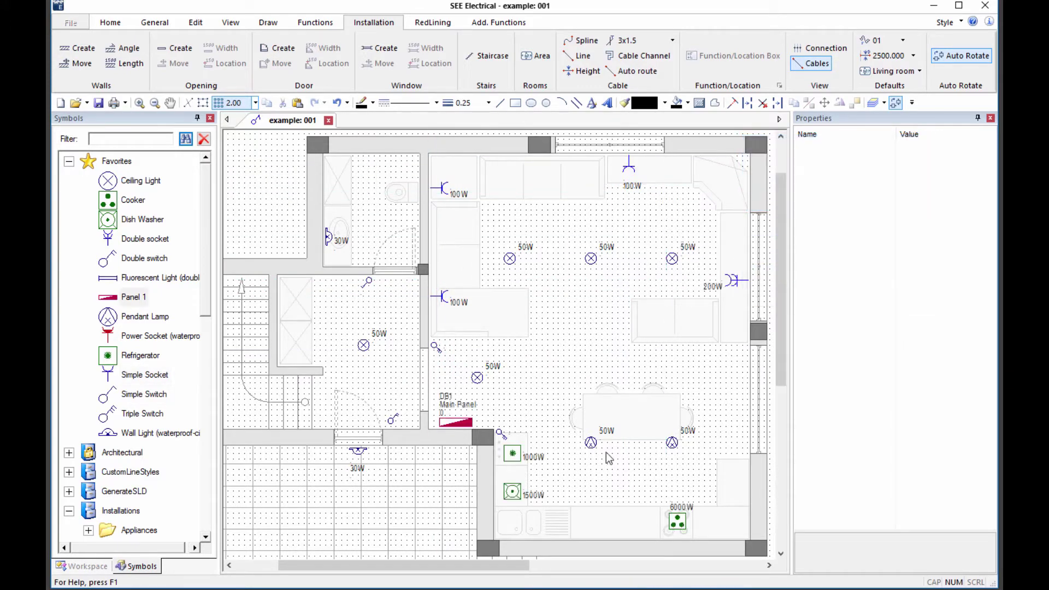
# Give the dining pendant lamps, a switch and the hall 50W lamp switch code (a); set the living-room sockets to 200W
pyautogui.click(603, 442)
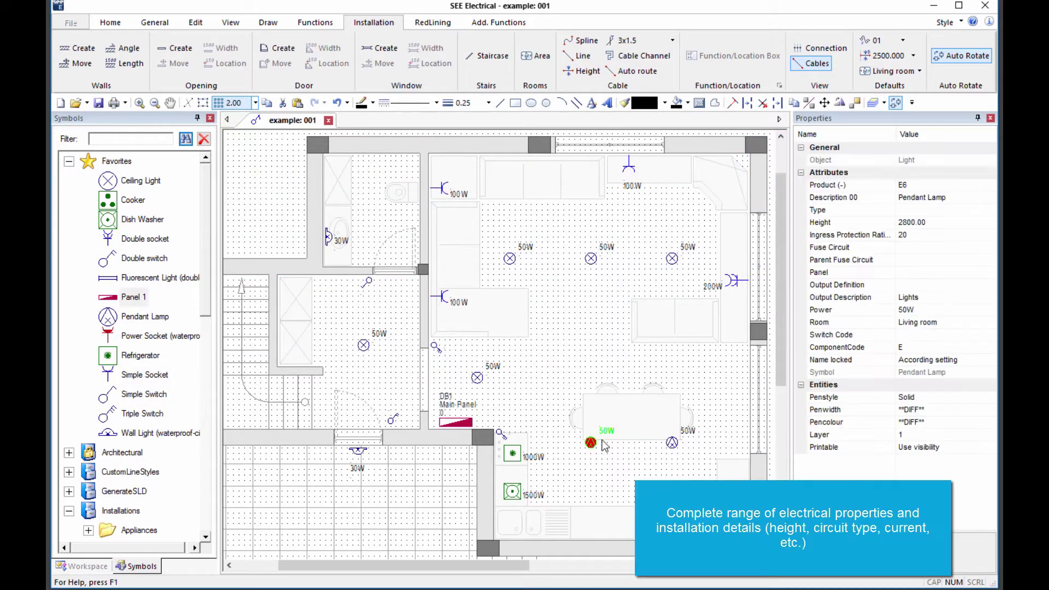
pyautogui.moveTo(620, 433); pyautogui.dragTo(711, 446)
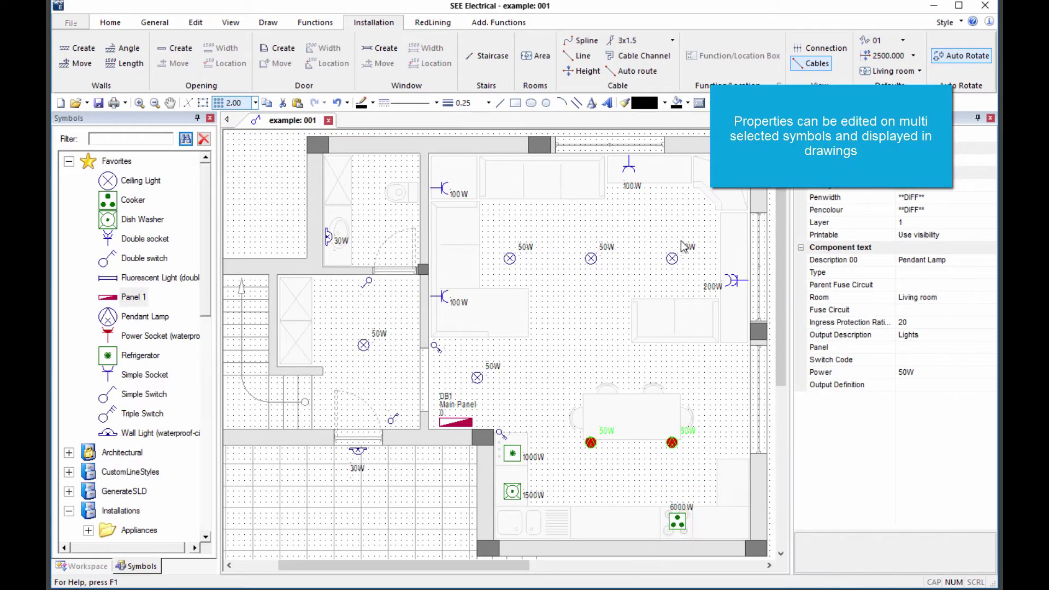
pyautogui.keyDown('ctrl'); pyautogui.click(392, 420); pyautogui.keyUp('ctrl')
pyautogui.keyDown('ctrl'); pyautogui.click(364, 346); pyautogui.keyUp('ctrl')
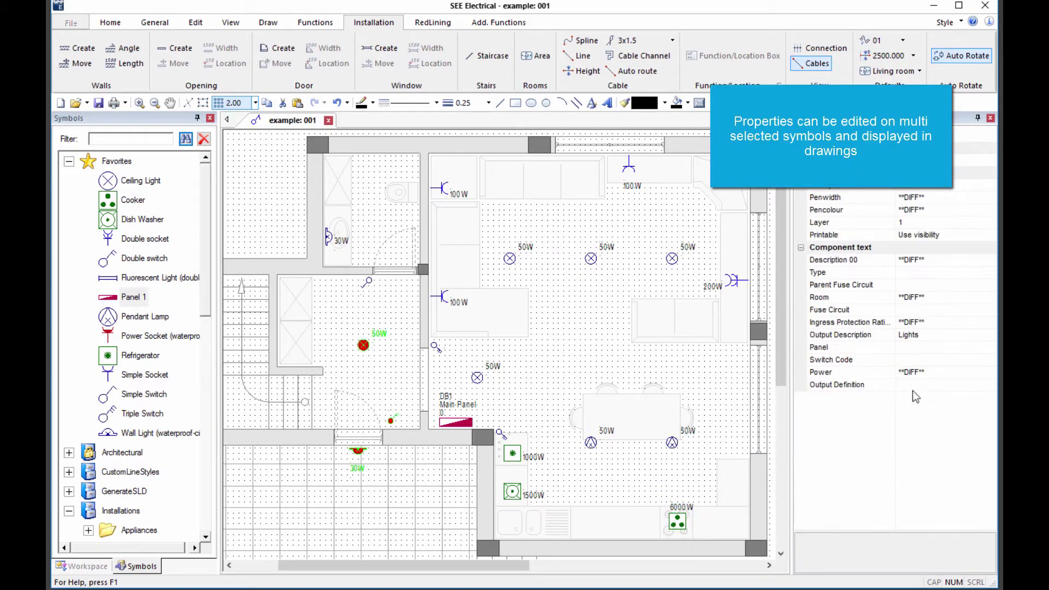
pyautogui.click(921, 360)
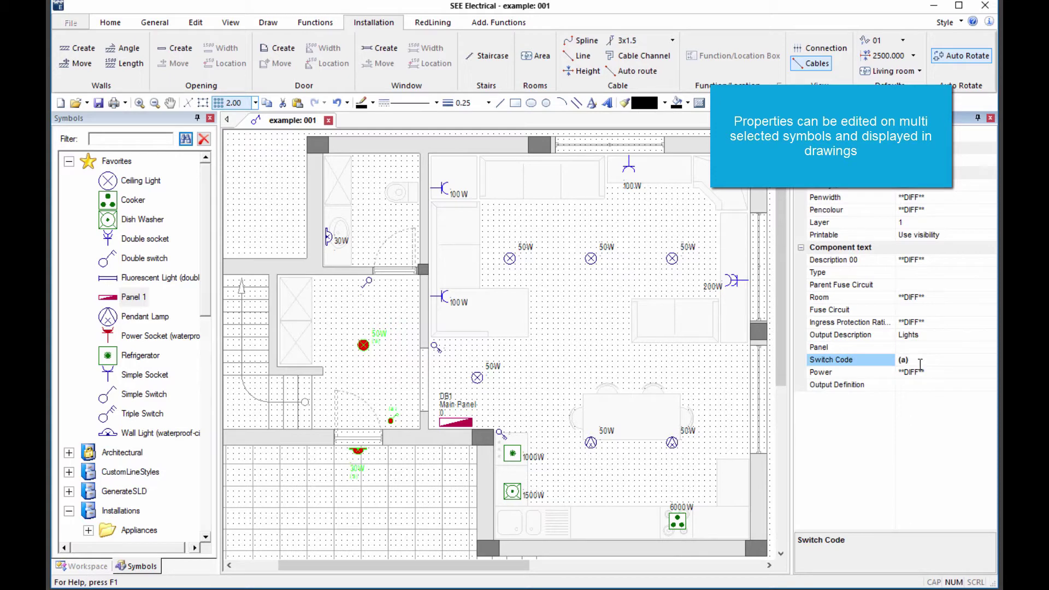
pyautogui.click(459, 194)
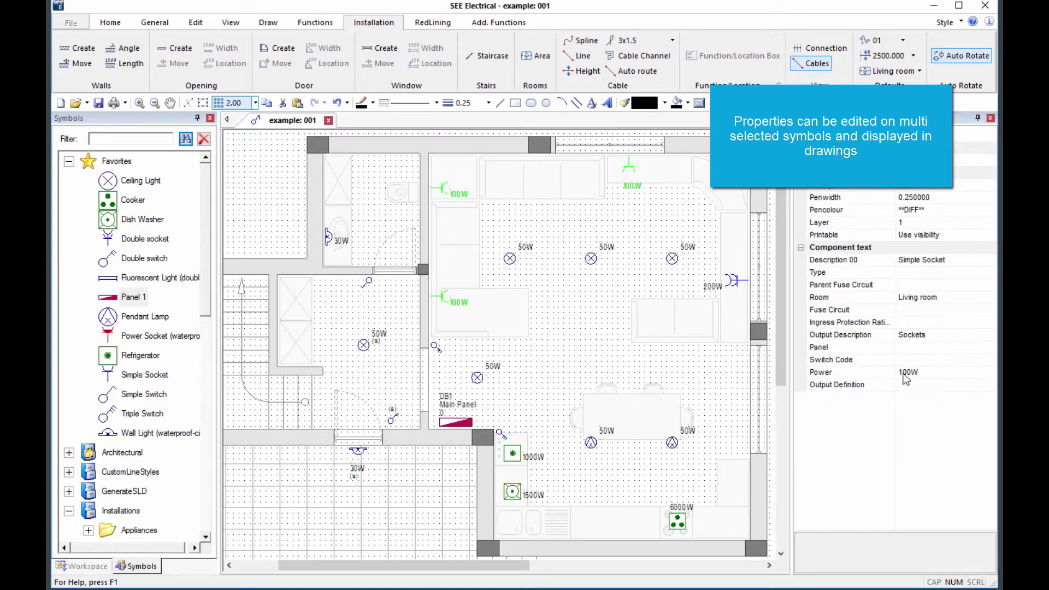
pyautogui.click(881, 374)
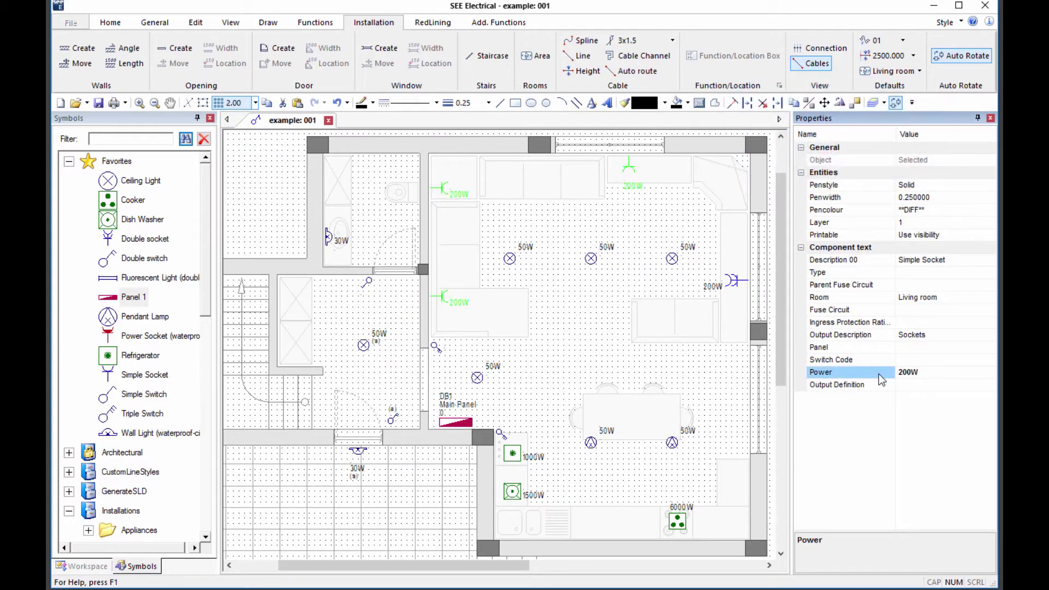
# Start spline wiring with blue pen colour and cable type 2x2,5+1,5
pyautogui.press('Escape')
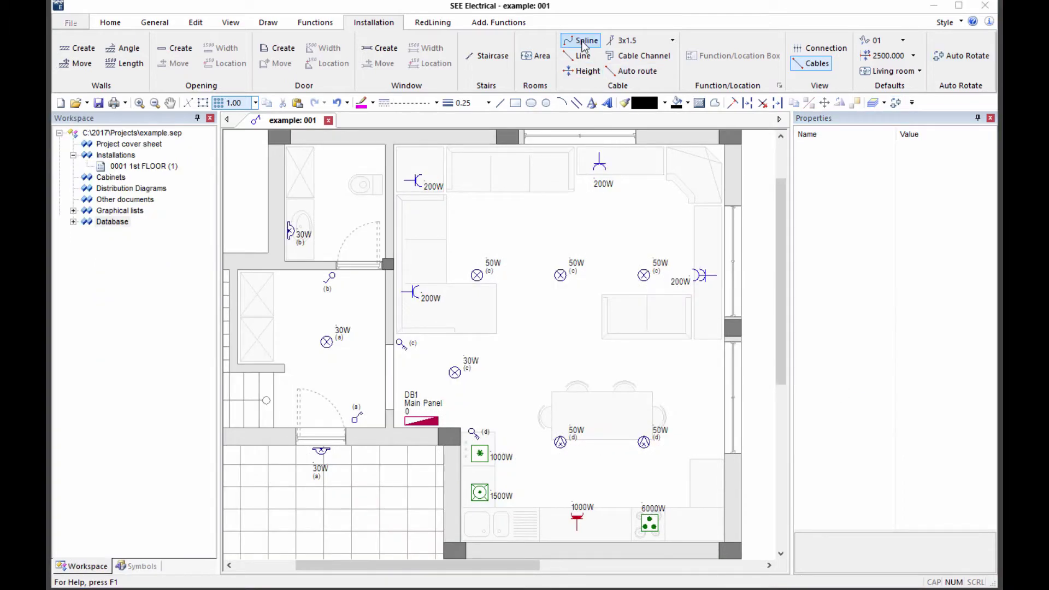
pyautogui.click(584, 44)
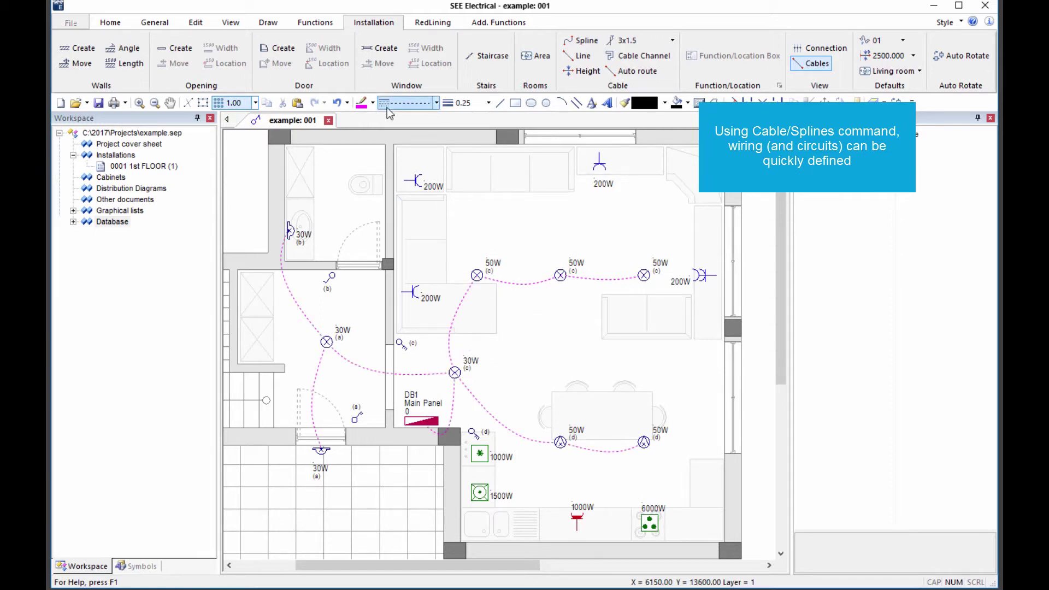
pyautogui.click(372, 103)
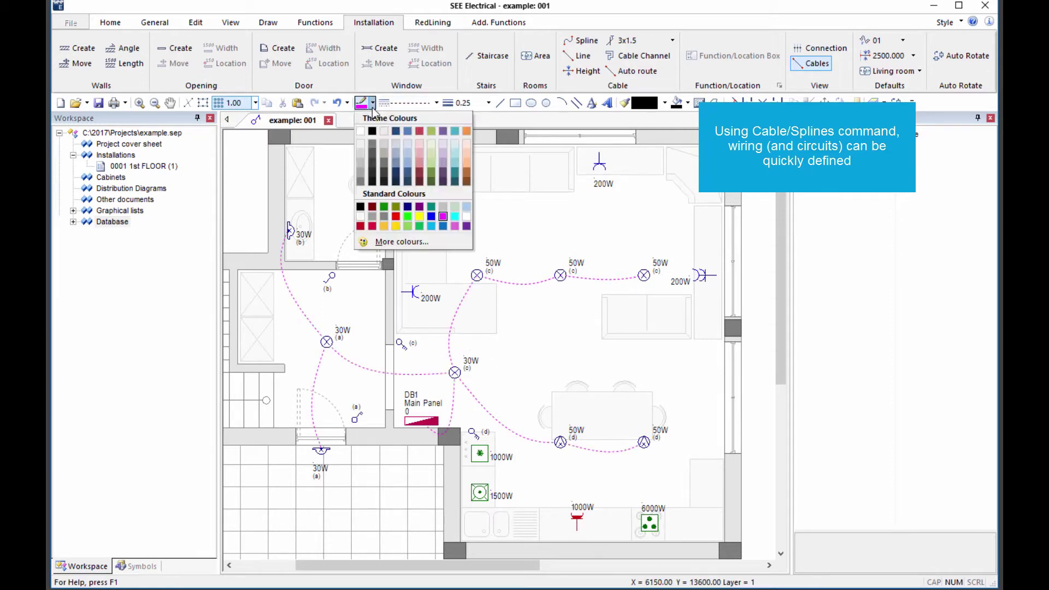
pyautogui.click(432, 220)
pyautogui.click(673, 40)
pyautogui.click(519, 246)
pyautogui.click(514, 389)
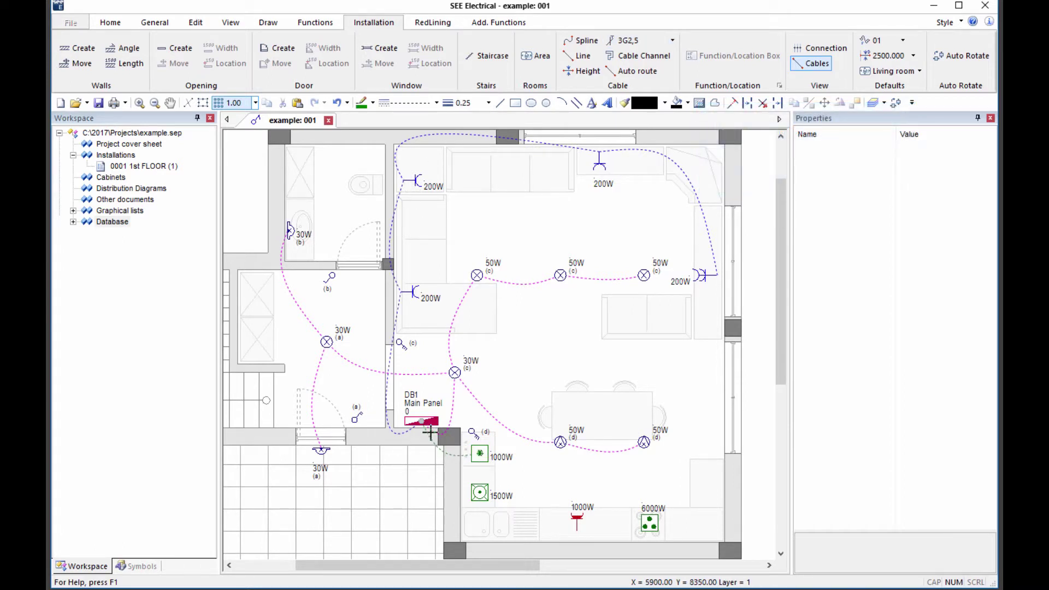
# Finish the cables from DB1 to the appliances and toggle the Cables view off and on
pyautogui.click(464, 491)
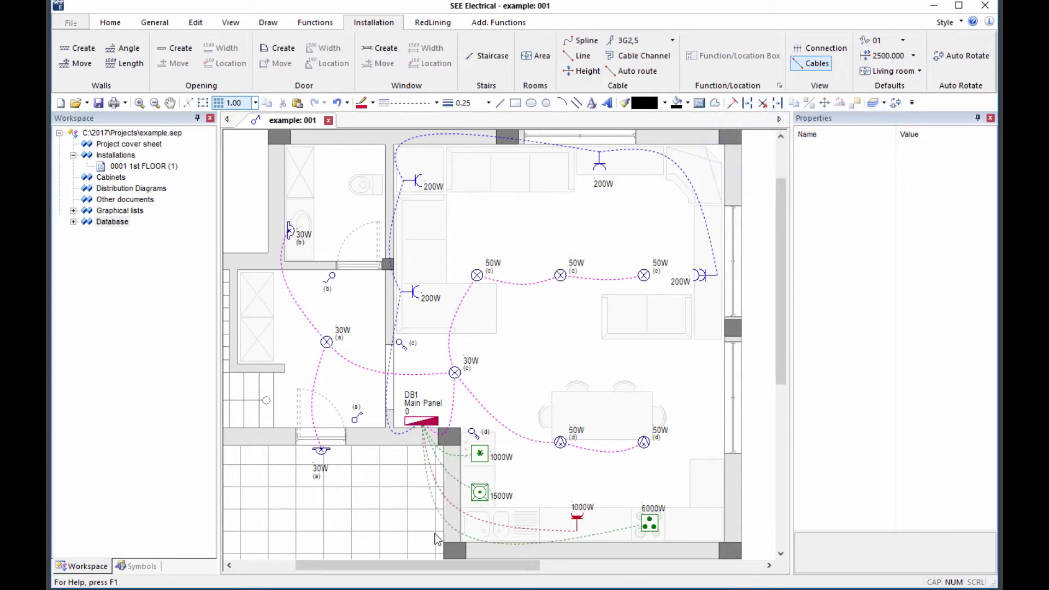
pyautogui.click(822, 64)
pyautogui.click(813, 63)
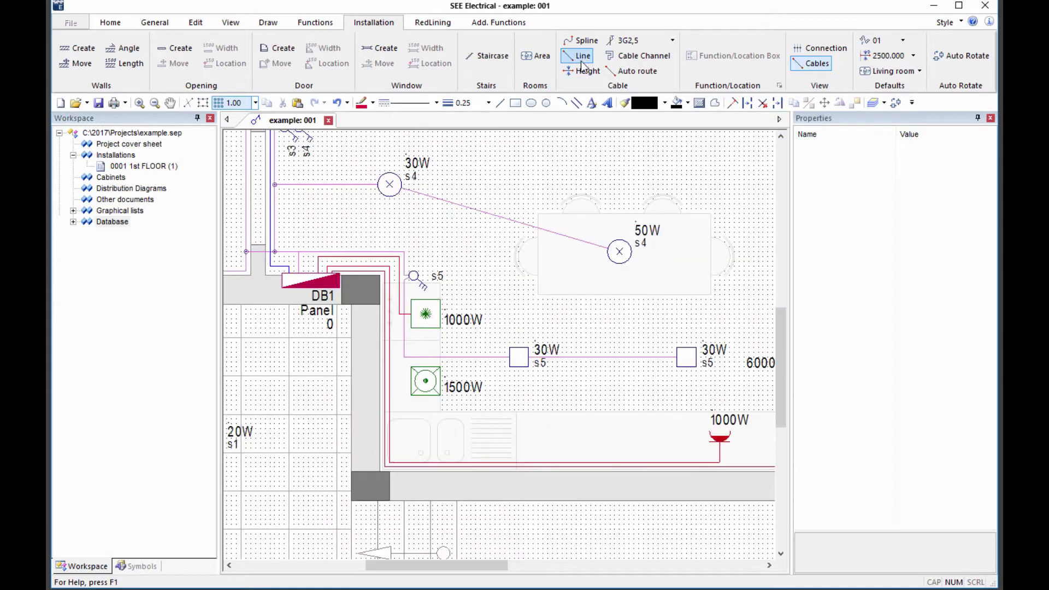
# Draw a right-angled line cable from DB1 via a corner near s5 to the 1500W outlet
pyautogui.click(583, 59)
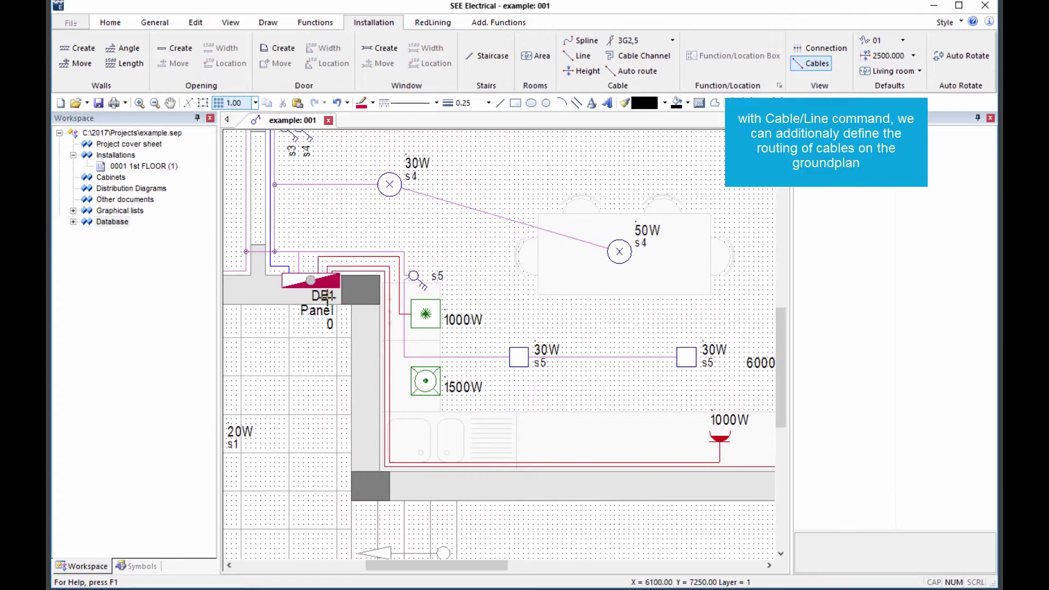
pyautogui.click(407, 275)
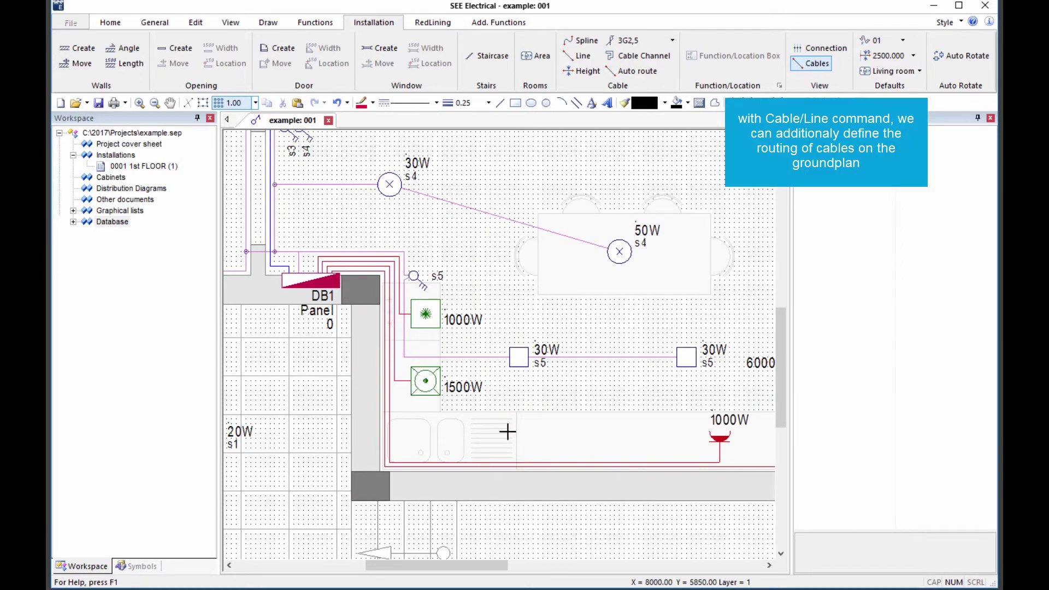
pyautogui.click(401, 387)
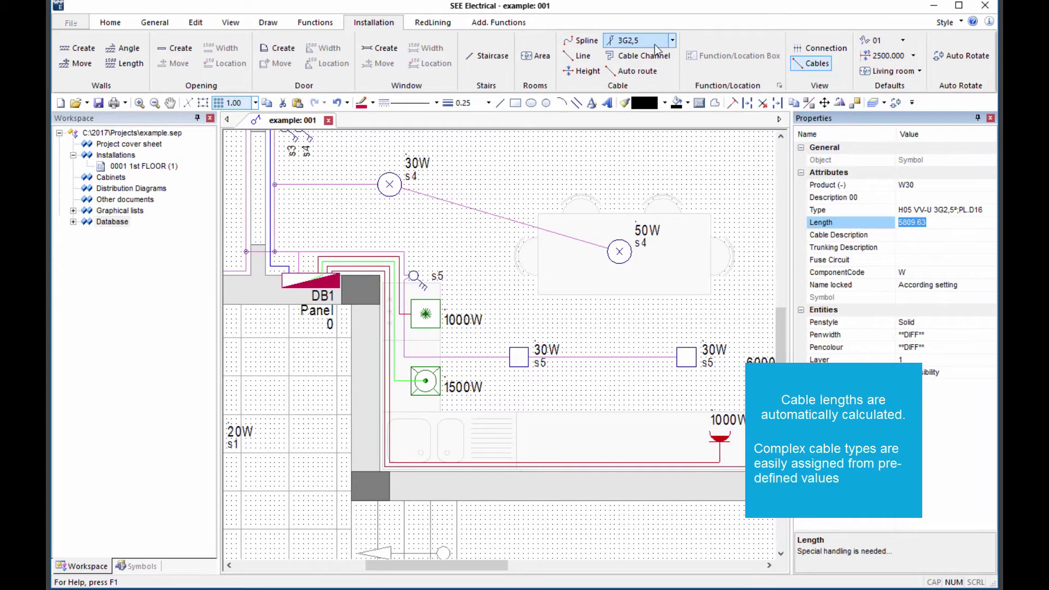
pyautogui.click(672, 40)
pyautogui.click(574, 382)
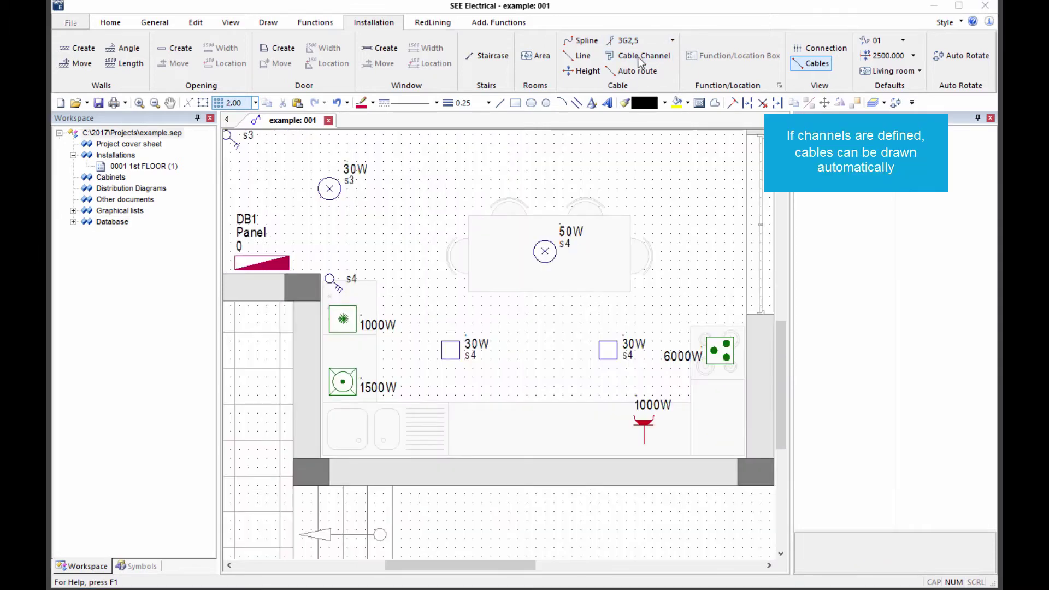
# Draw a cable channel from DB1 along the kitchen walls to beside the hob
pyautogui.click(640, 61)
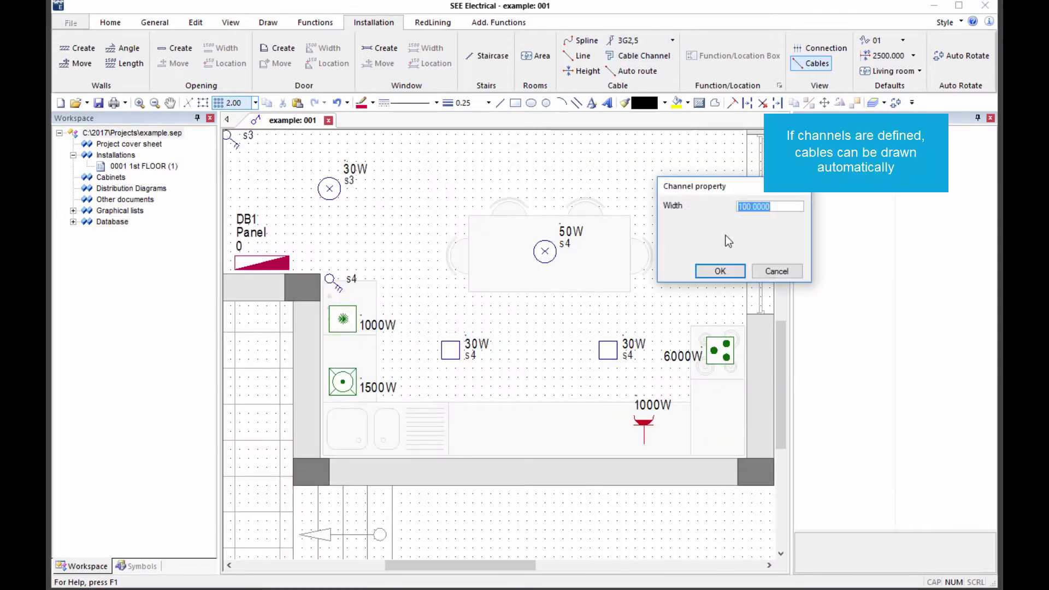
pyautogui.click(721, 270)
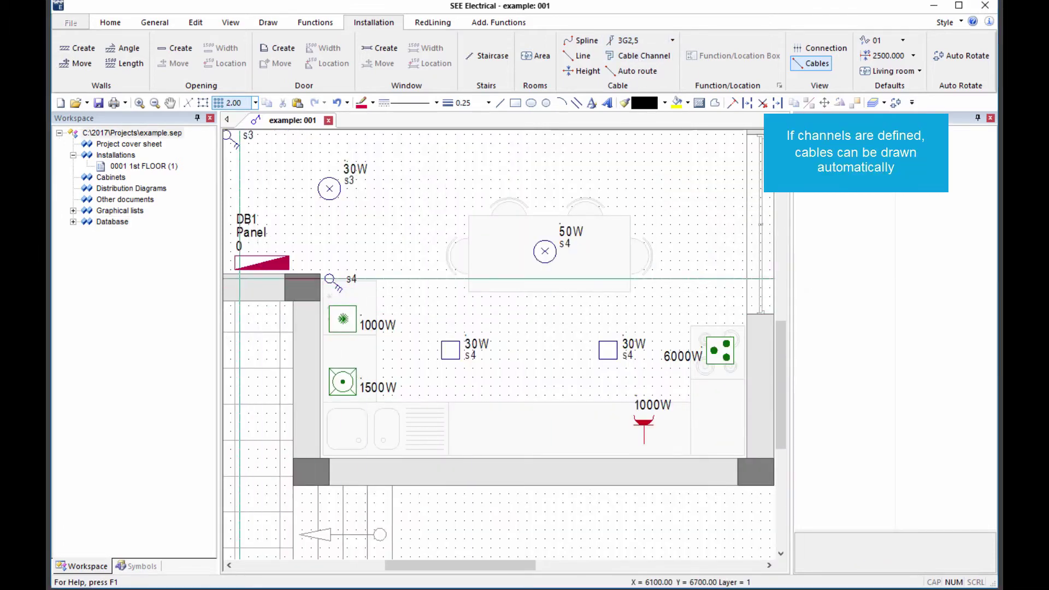
pyautogui.click(239, 278)
pyautogui.click(312, 278)
pyautogui.click(312, 467)
pyautogui.click(753, 468)
pyautogui.doubleClick(752, 344)
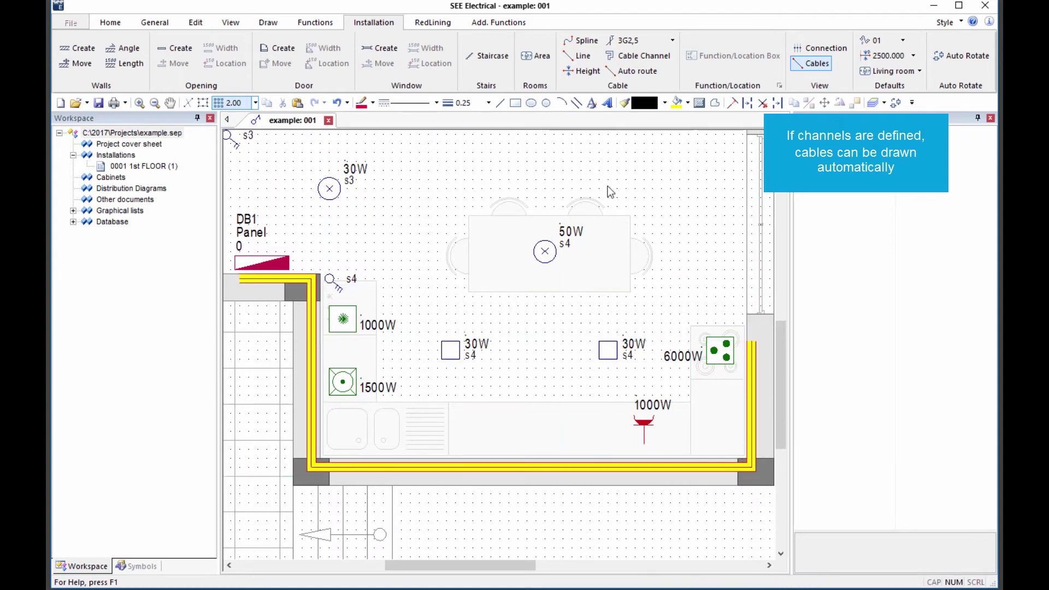
# Run cables from DB1 through the channel to the 6000W hob and 1000W outlet
pyautogui.click(272, 276)
pyautogui.click(716, 350)
pyautogui.click(654, 454)
pyautogui.click(608, 332)
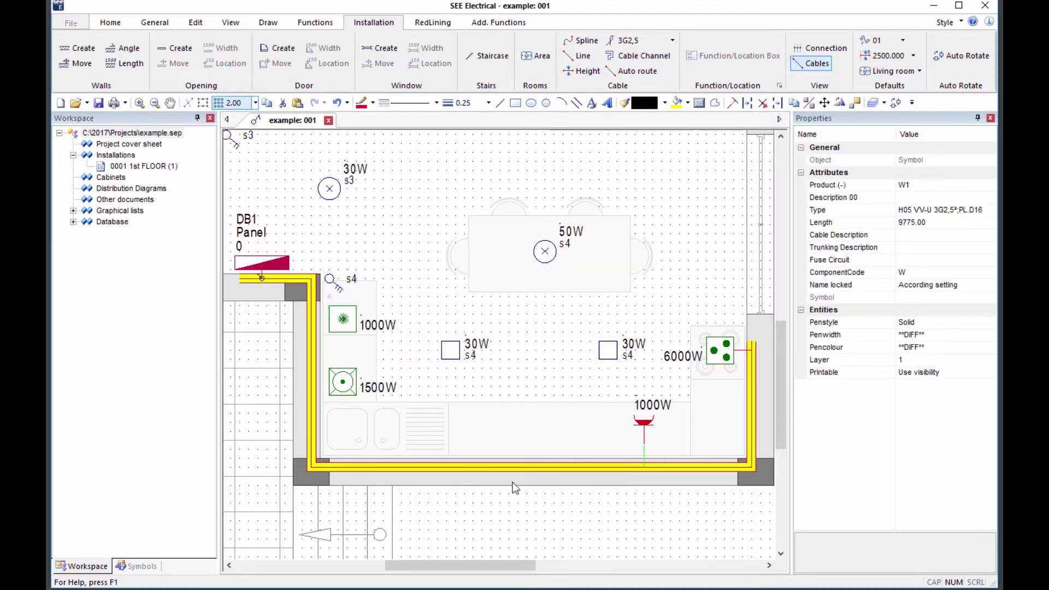
pyautogui.scroll(-5, 510, 262)
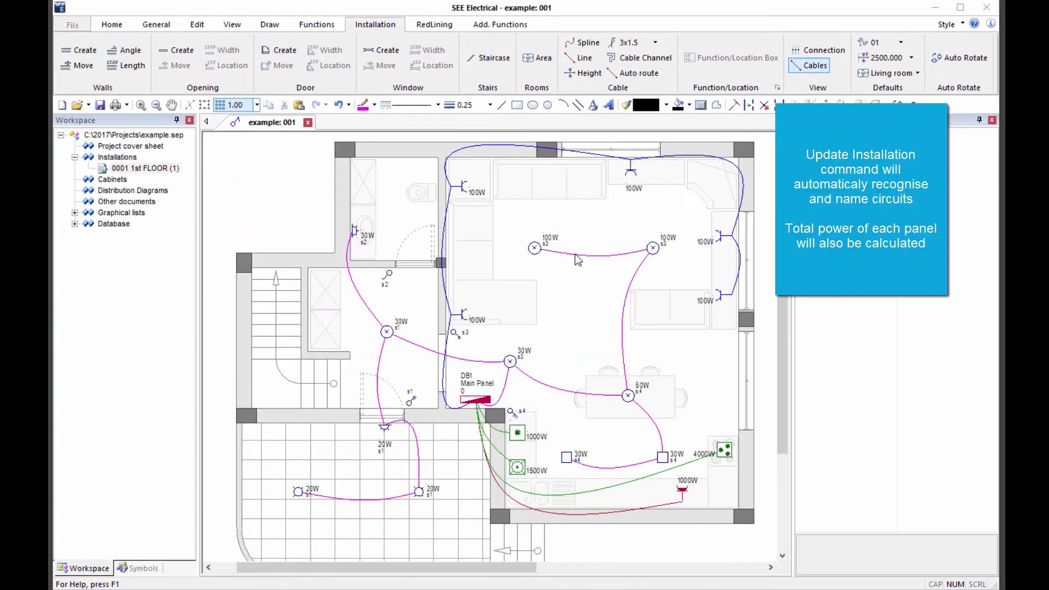
# Update the installation so its circuits are auto-named DB1.01–DB1.06
pyautogui.rightClick(122, 158)
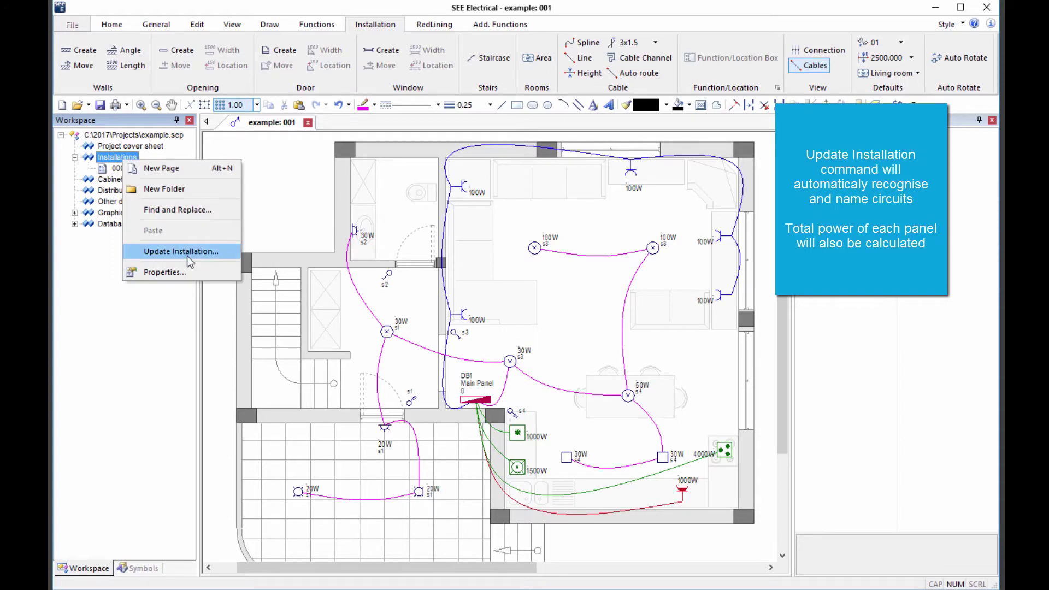
pyautogui.click(189, 261)
pyautogui.scroll(2, 585, 406)
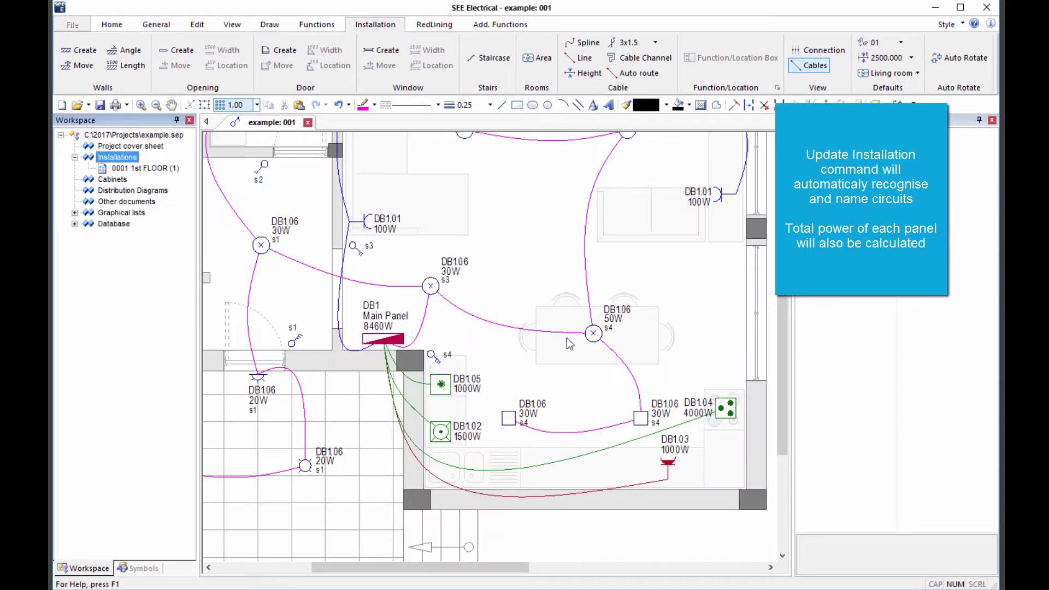
# Check that the DB1 Main Panel totals 8460W, then bring up the Distribution Diagrams actions
pyautogui.click(384, 327)
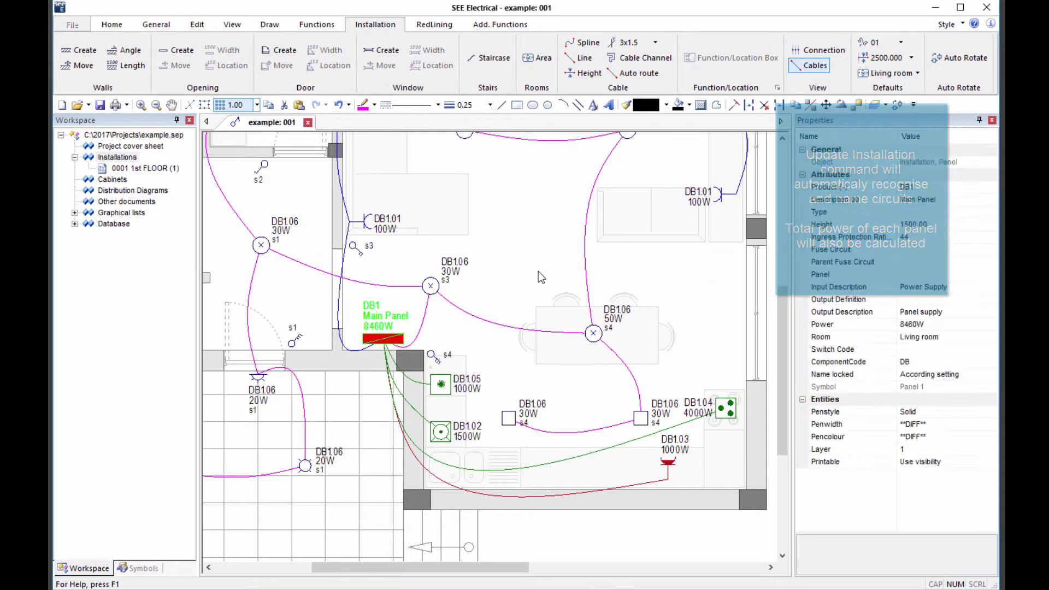
pyautogui.click(541, 277)
pyautogui.rightClick(147, 195)
# For panel DB1, reorder circuits: Electric Stove to DB1.01, Sockets down one, Refrigerator to DB1.03
pyautogui.click(192, 284)
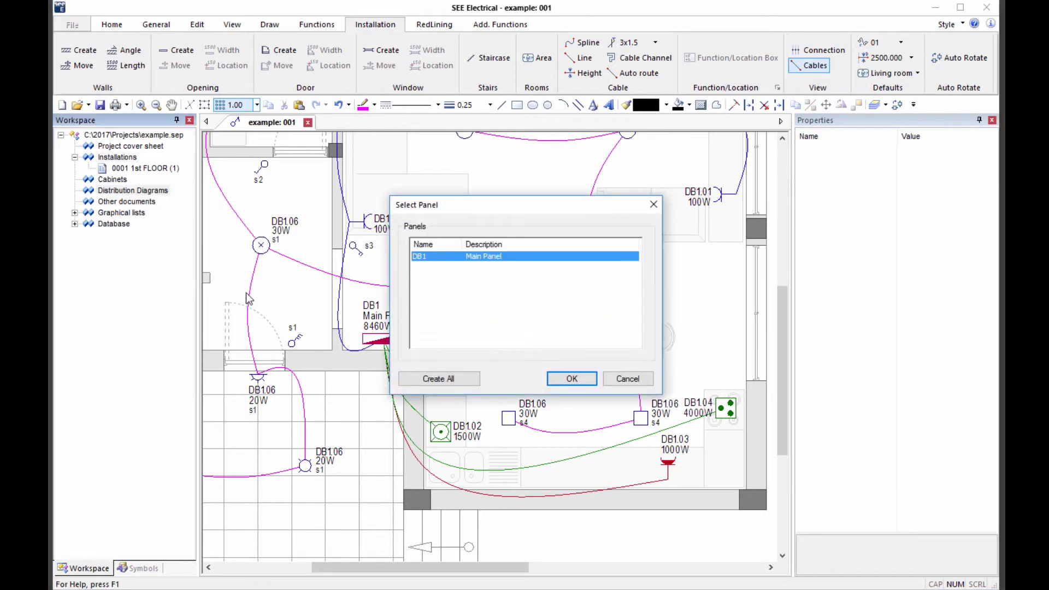
pyautogui.click(572, 378)
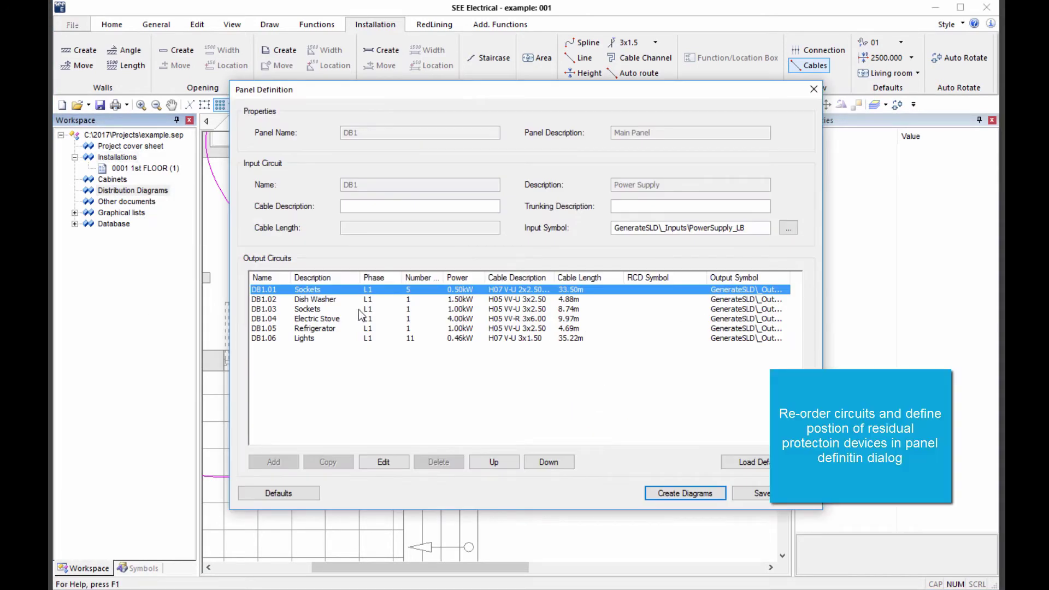
pyautogui.click(319, 319)
pyautogui.click(480, 462)
pyautogui.click(479, 463)
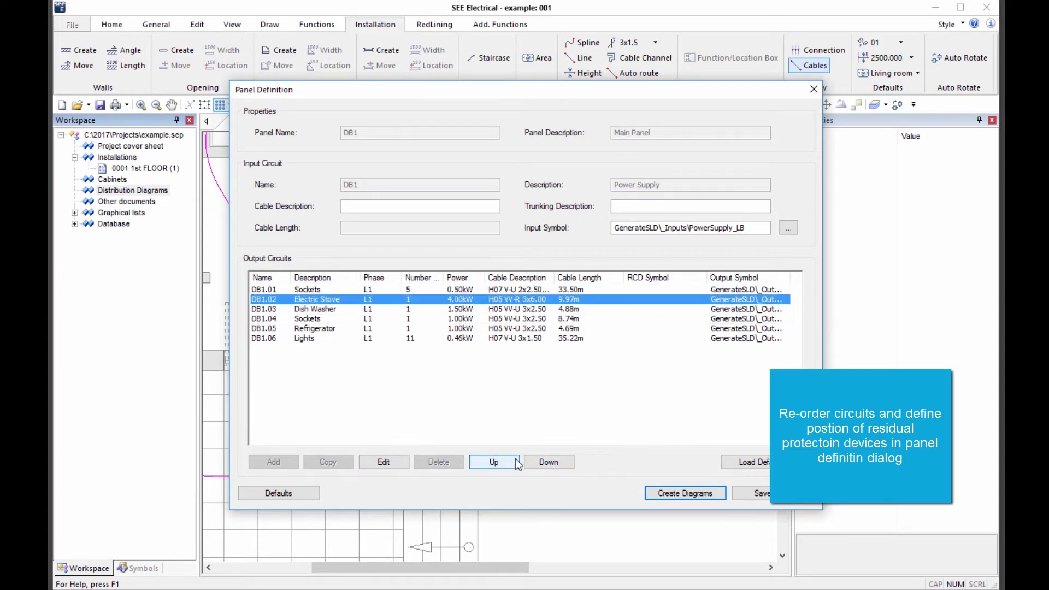
pyautogui.click(479, 462)
pyautogui.click(317, 300)
pyautogui.click(549, 462)
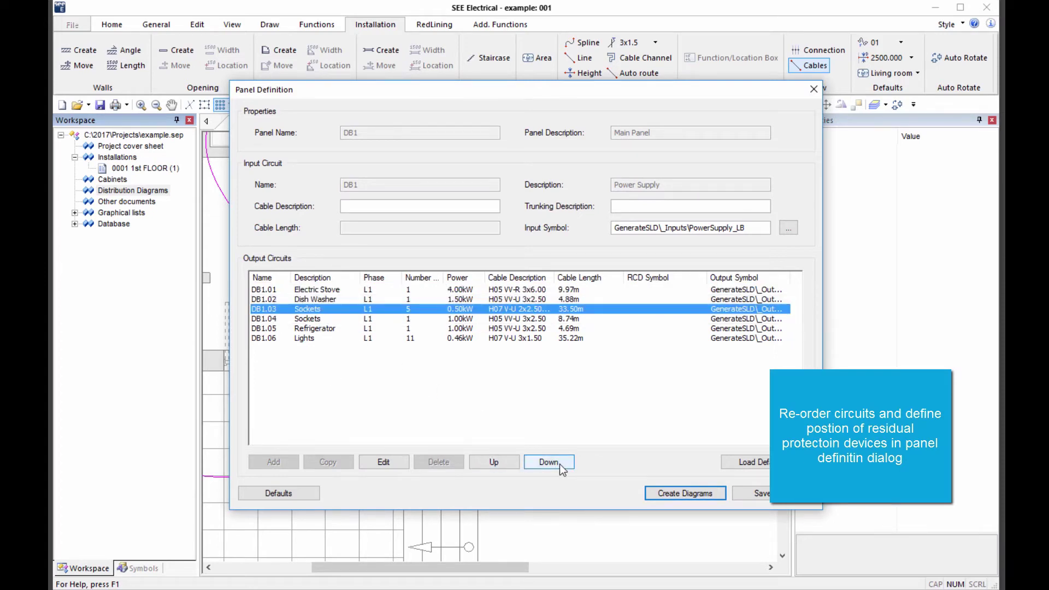
pyautogui.click(324, 329)
pyautogui.click(496, 463)
pyautogui.click(495, 463)
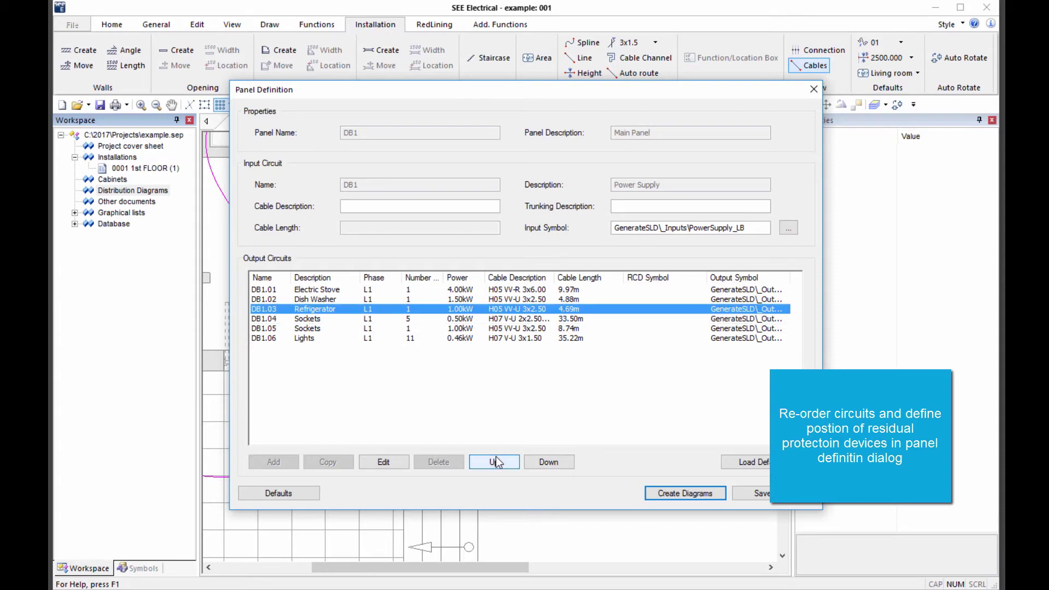
# Give the 5-socket circuit an RCD 2P symbol and create the DB1 diagrams
pyautogui.doubleClick(412, 290)
pyautogui.click(688, 366)
pyautogui.click(491, 170)
pyautogui.click(503, 424)
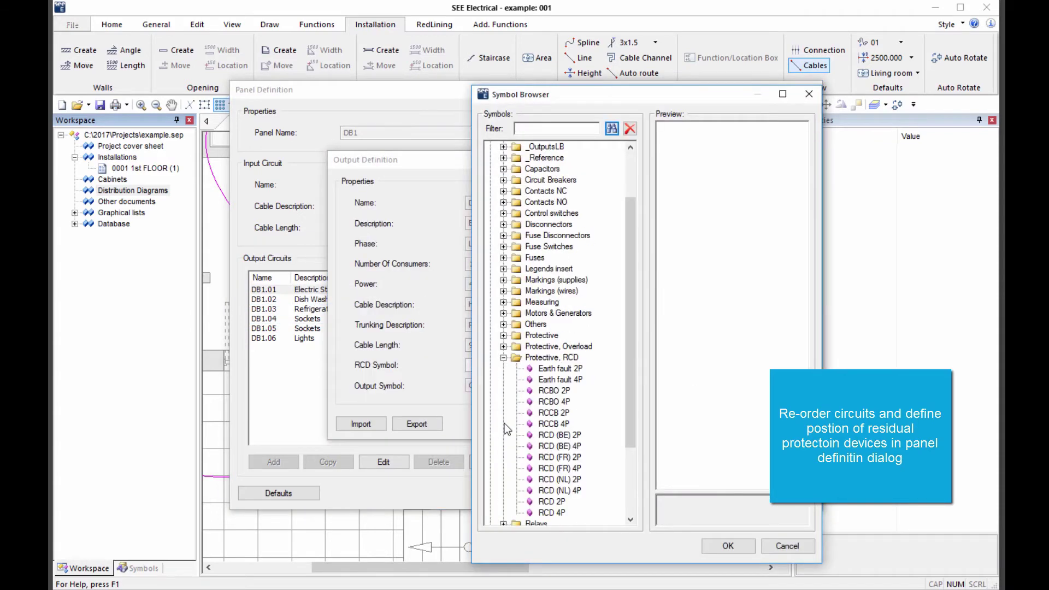
pyautogui.click(547, 501)
pyautogui.click(728, 547)
pyautogui.click(650, 424)
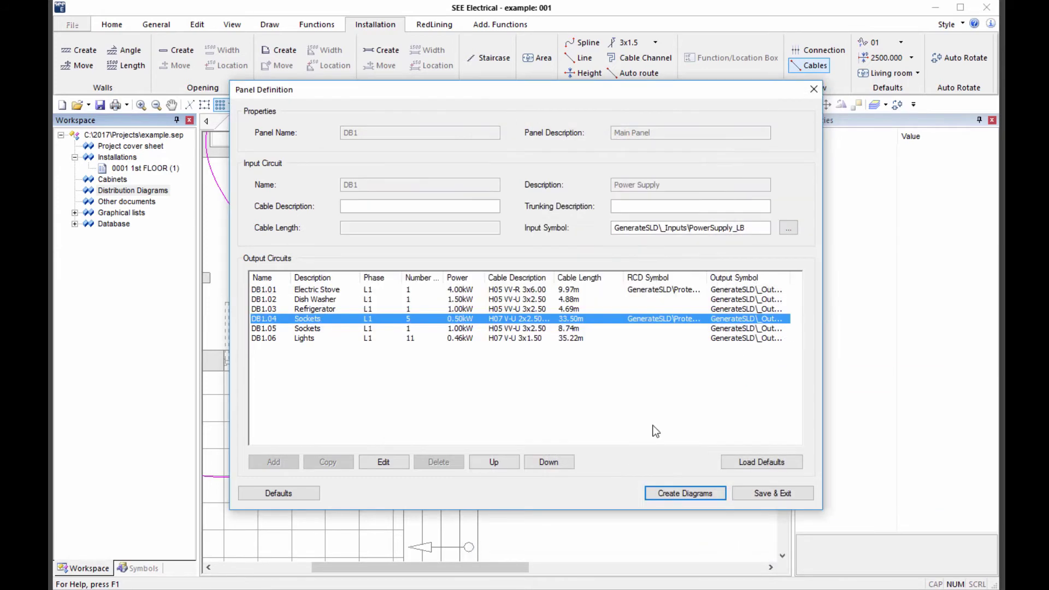
pyautogui.click(687, 494)
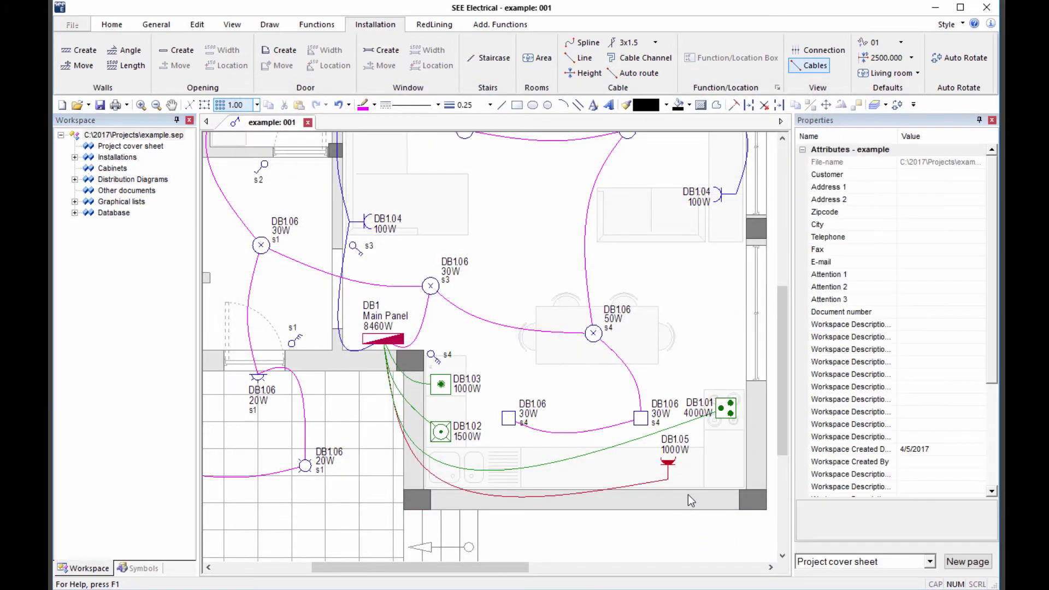
# Open the 0001 DB1 diagram and review the Lights circuit DB1.06's cable and power properties
pyautogui.click(74, 180)
pyautogui.doubleClick(124, 191)
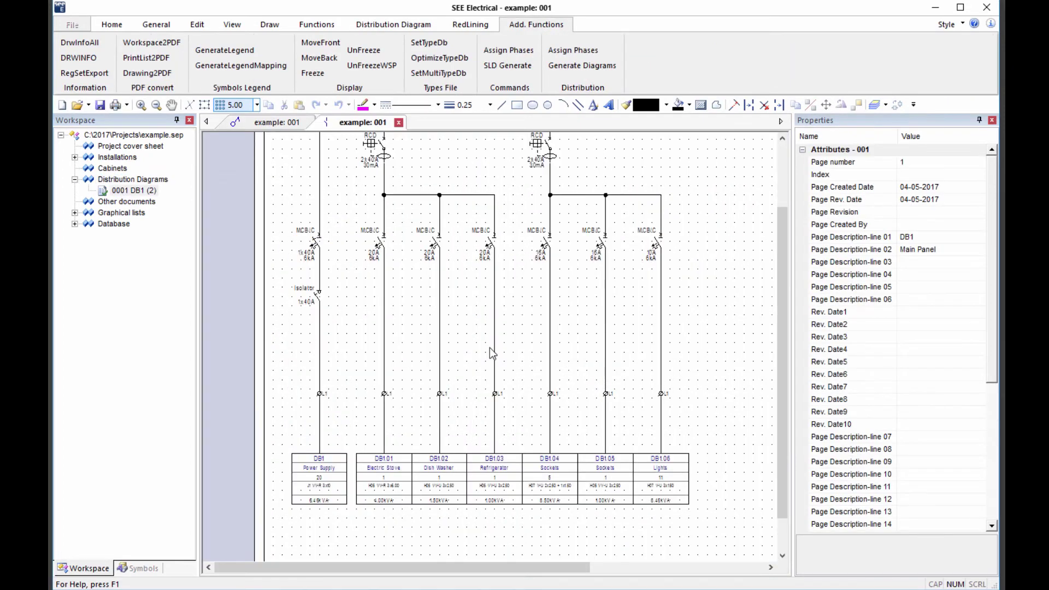
pyautogui.scroll(2, 491, 352)
pyautogui.click(733, 431)
pyautogui.click(890, 226)
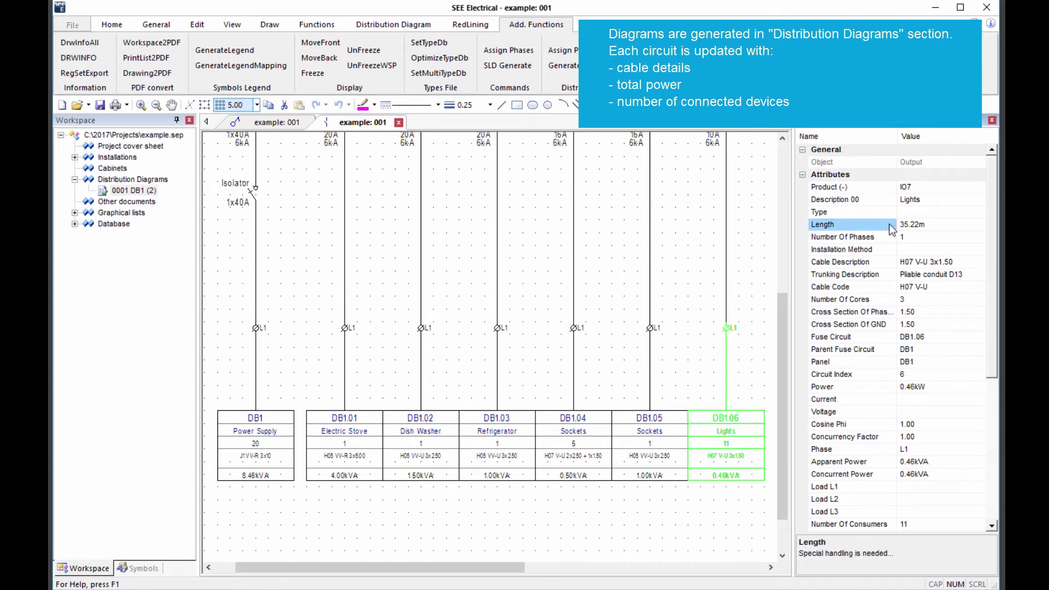
pyautogui.click(886, 275)
pyautogui.click(894, 313)
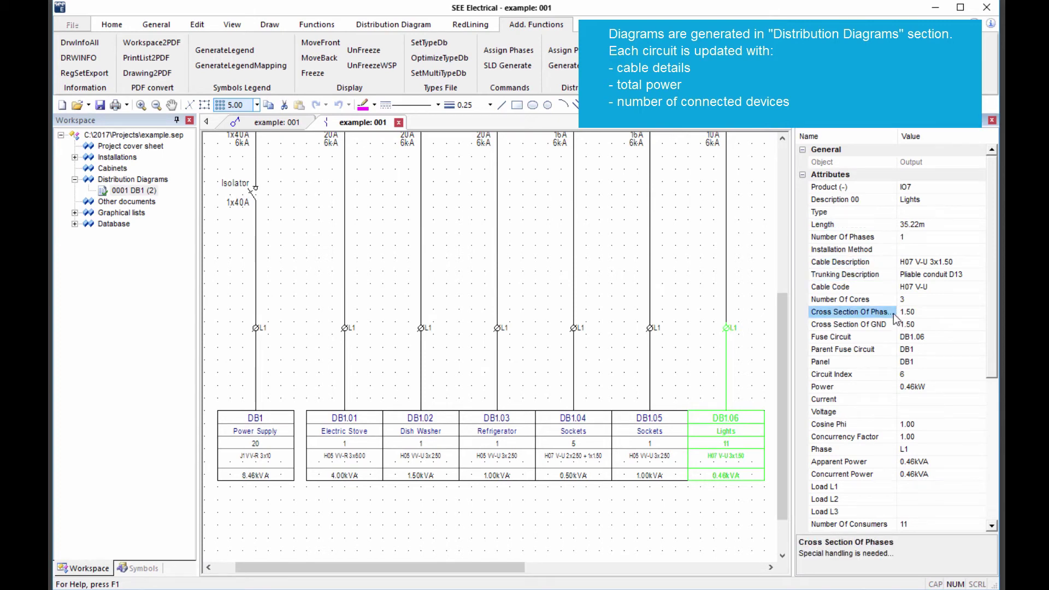
pyautogui.click(880, 387)
pyautogui.scroll(-4, 884, 437)
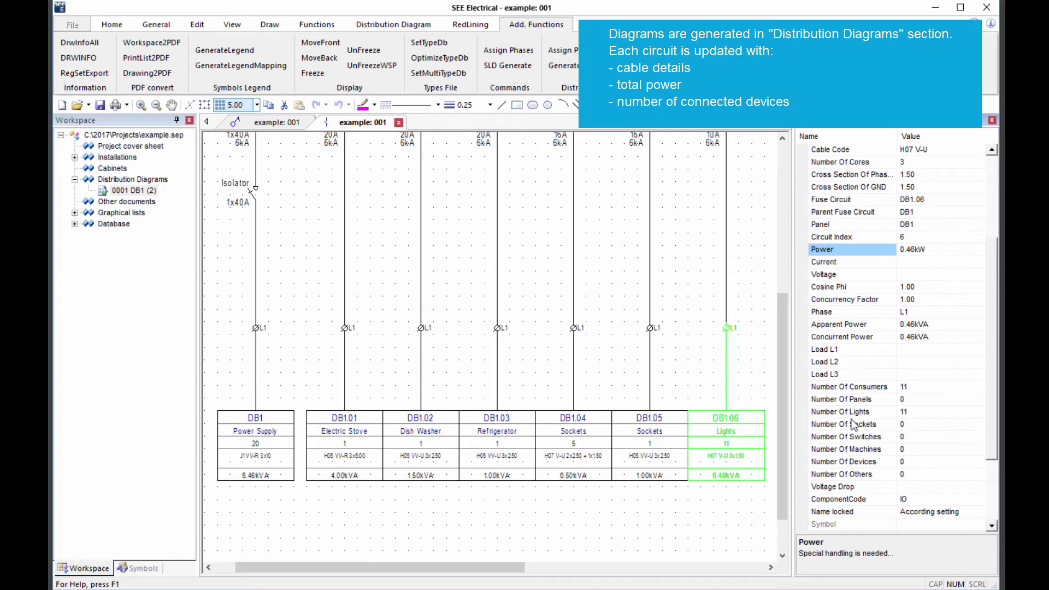
# Set the Lights circuit's concurrency factor to 0.7 and the Refrigerator's cosine phi to 0.9
pyautogui.click(930, 292)
pyautogui.click(929, 298)
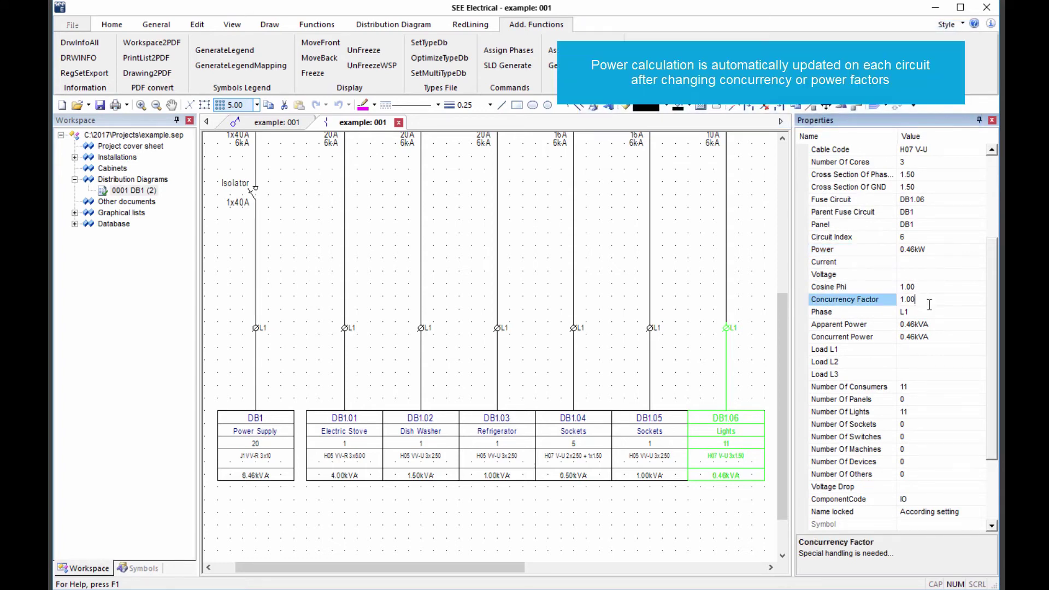
pyautogui.write('0.7')
pyautogui.click(690, 516)
pyautogui.click(498, 455)
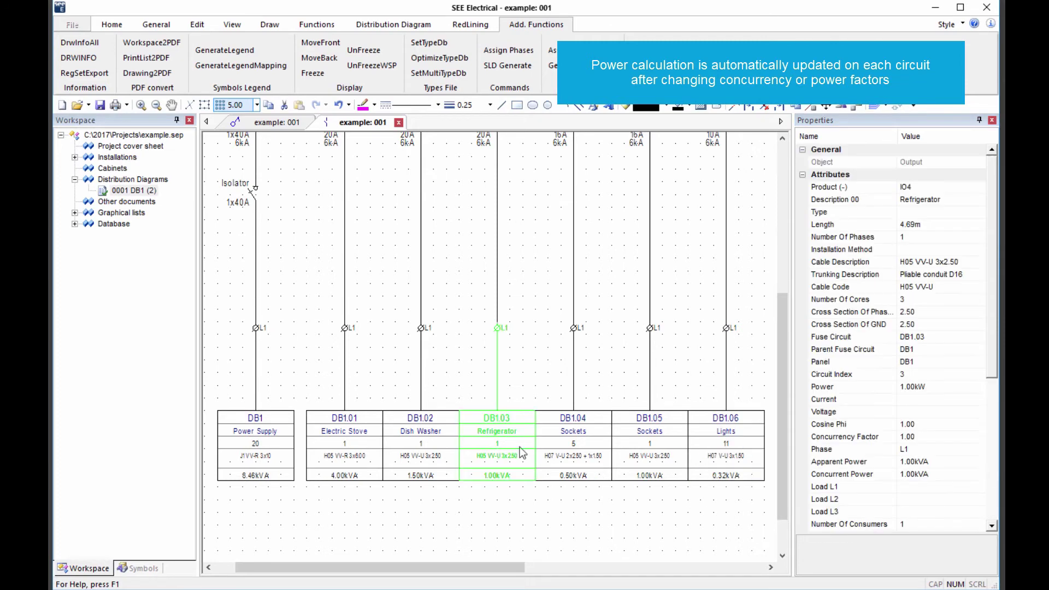
pyautogui.click(887, 427)
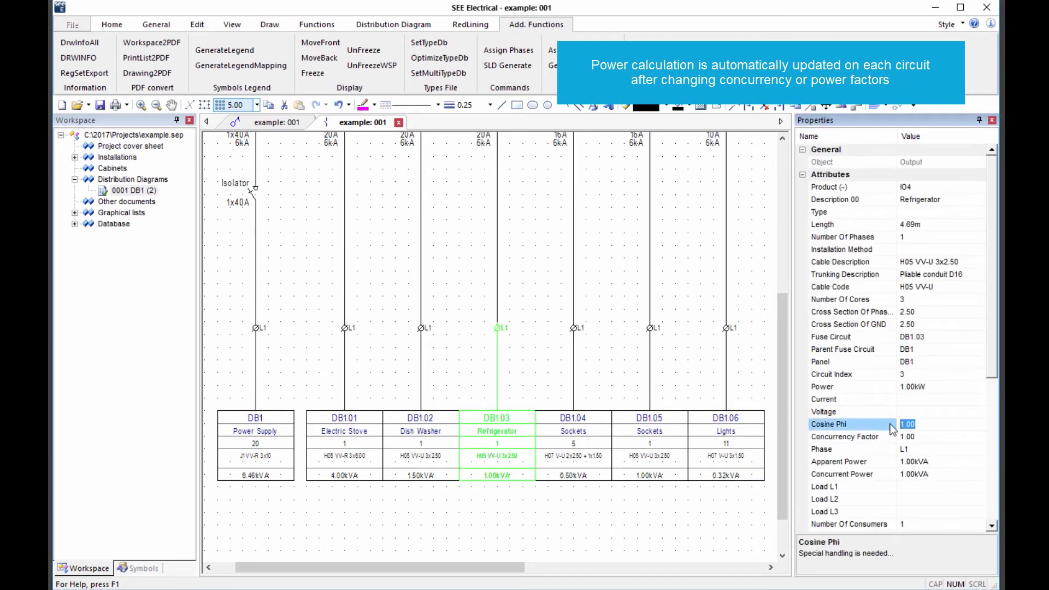
pyautogui.write('0.9')
pyautogui.press('Return')
pyautogui.click(623, 529)
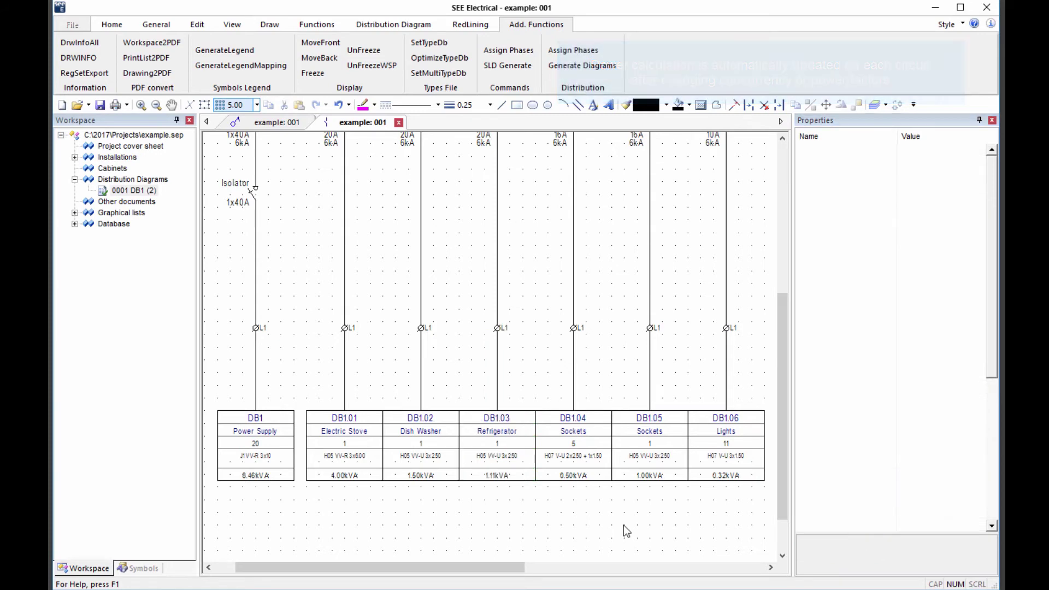
# Review the DB1 Power Supply, close the DB1 page, and reopen DB1's panel definition via Generate Diagram
pyautogui.click(253, 442)
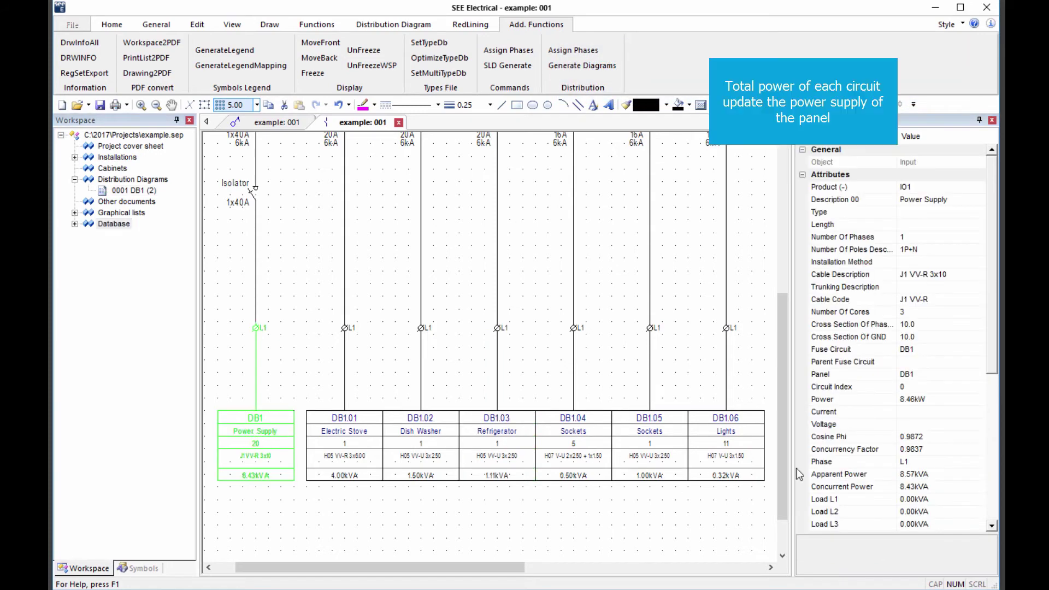
pyautogui.scroll(-3, 901, 424)
pyautogui.scroll(-4, 902, 425)
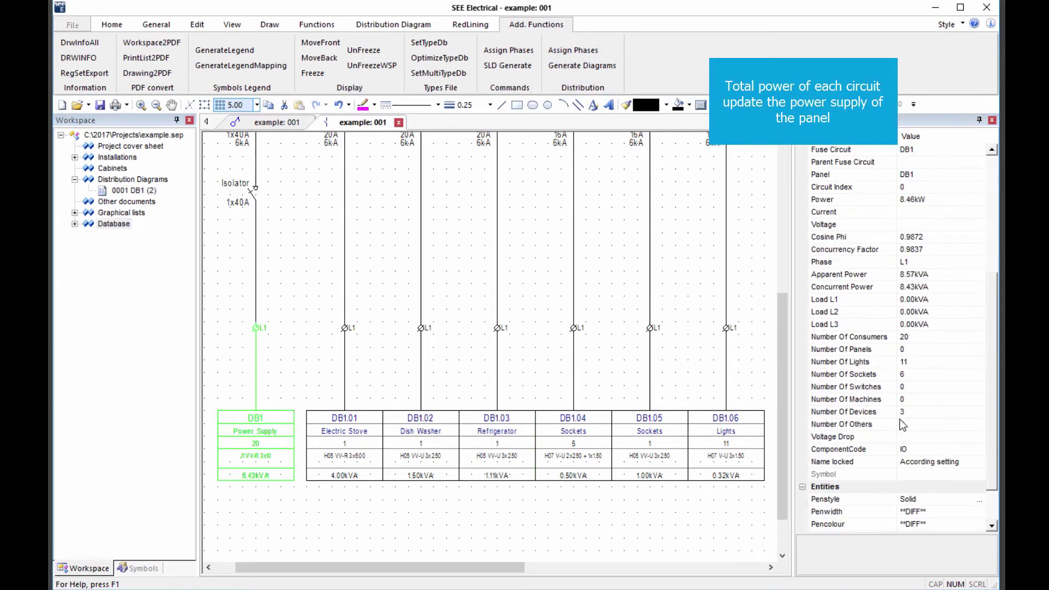
pyautogui.scroll(6, 902, 426)
pyautogui.click(501, 545)
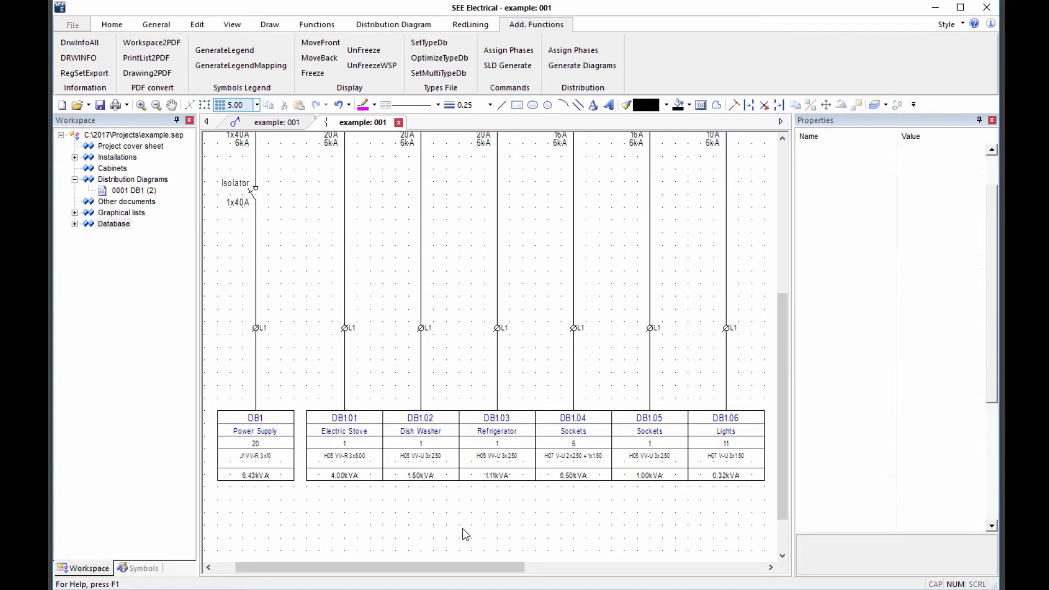
pyautogui.hotkey('ctrl', 'F4')
pyautogui.click(152, 181)
pyautogui.rightClick(152, 182)
pyautogui.click(181, 270)
# Regenerate DB1's diagram using the three-phase PowerSupply_LB (3PH) input symbol
pyautogui.click(571, 379)
pyautogui.click(790, 228)
pyautogui.click(728, 546)
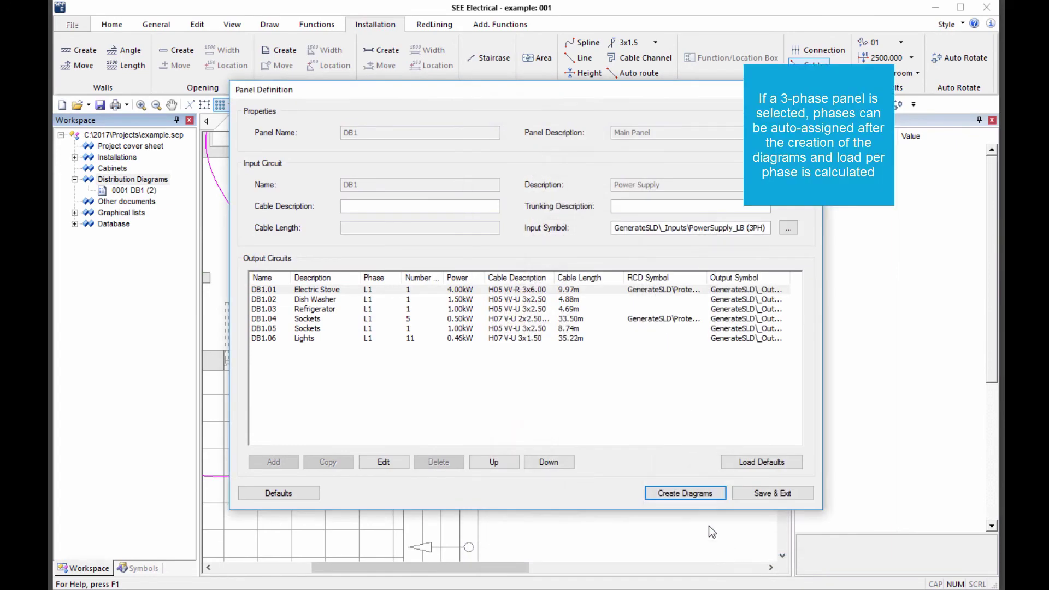
pyautogui.click(685, 496)
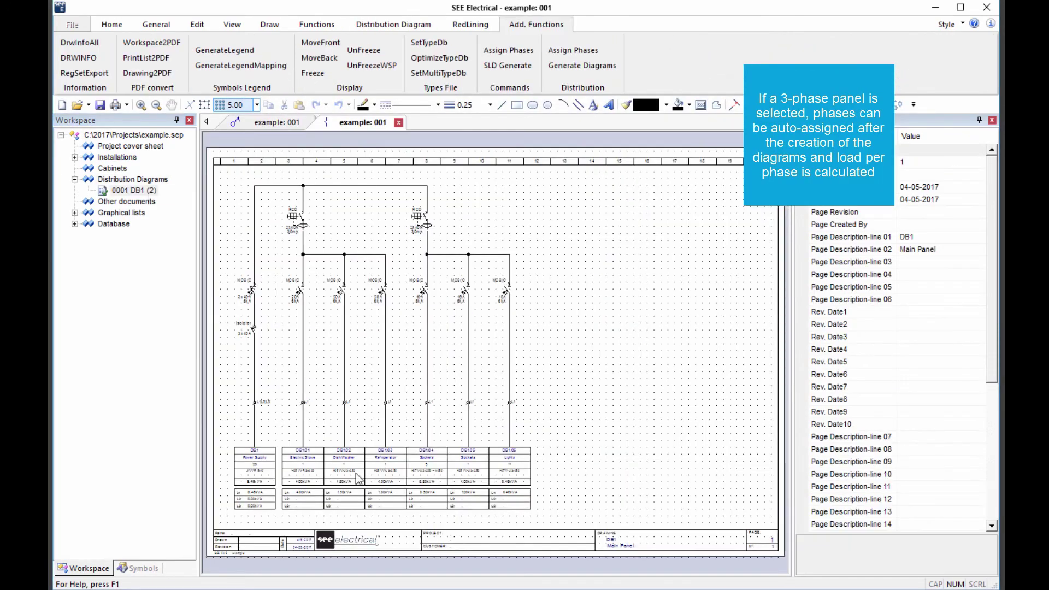
# Assign phases automatically, giving loads of 4.50, 2.50 and 1.46kVA on L1–L3
pyautogui.scroll(2, 358, 478)
pyautogui.click(573, 52)
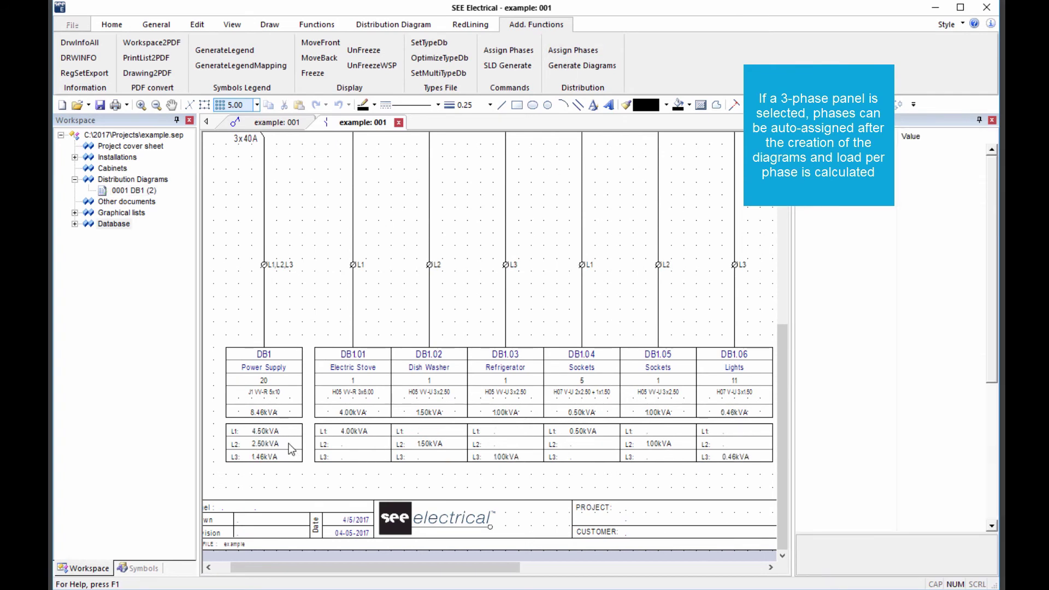
pyautogui.scroll(2, 395, 465)
pyautogui.click(478, 363)
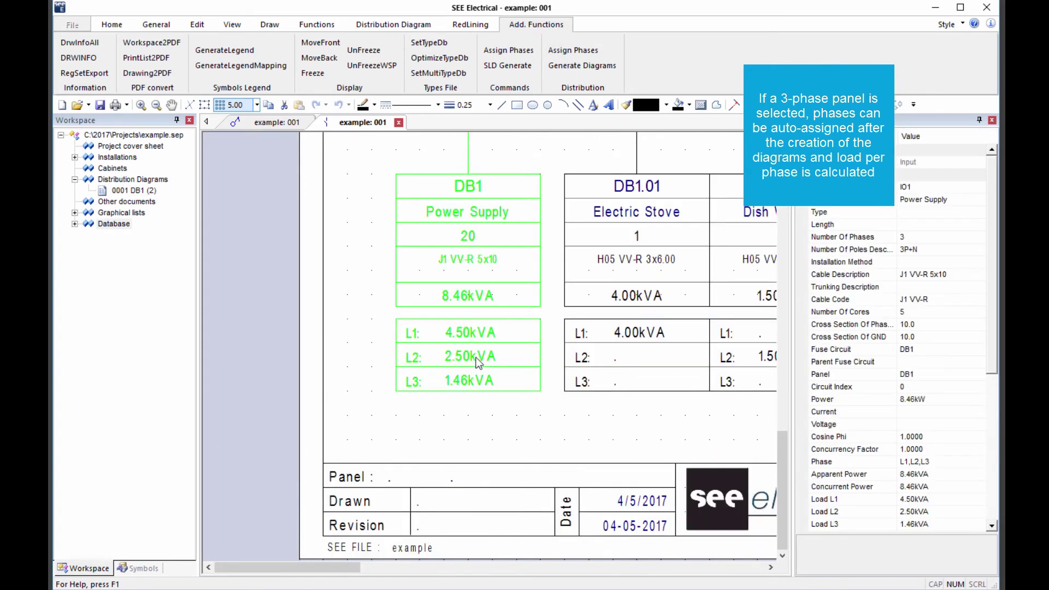
pyautogui.scroll(-4, 627, 328)
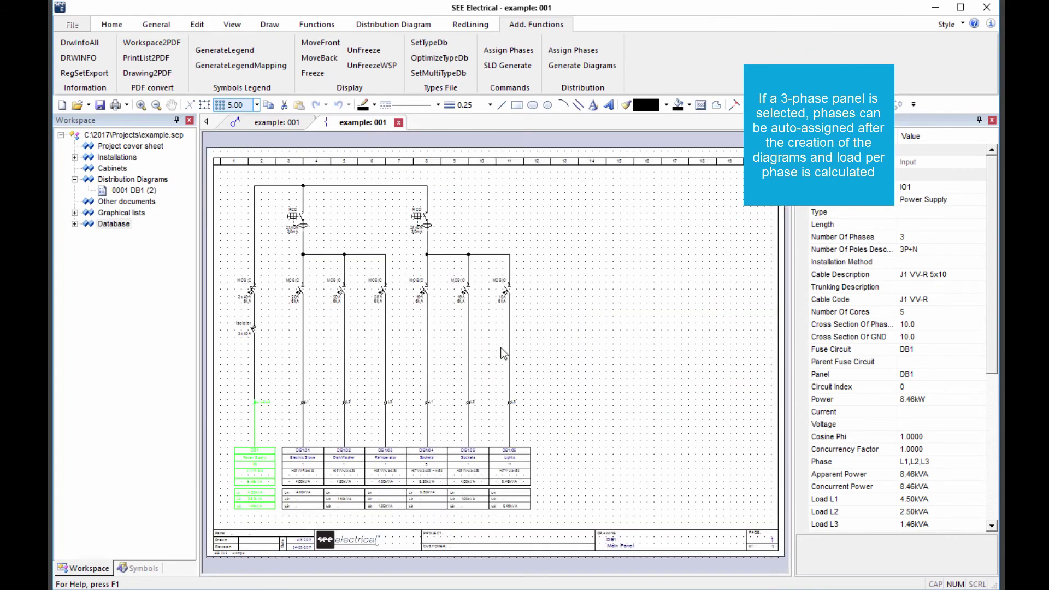
# Browse the InstallationsExample1: 001 diagram
pyautogui.click(588, 347)
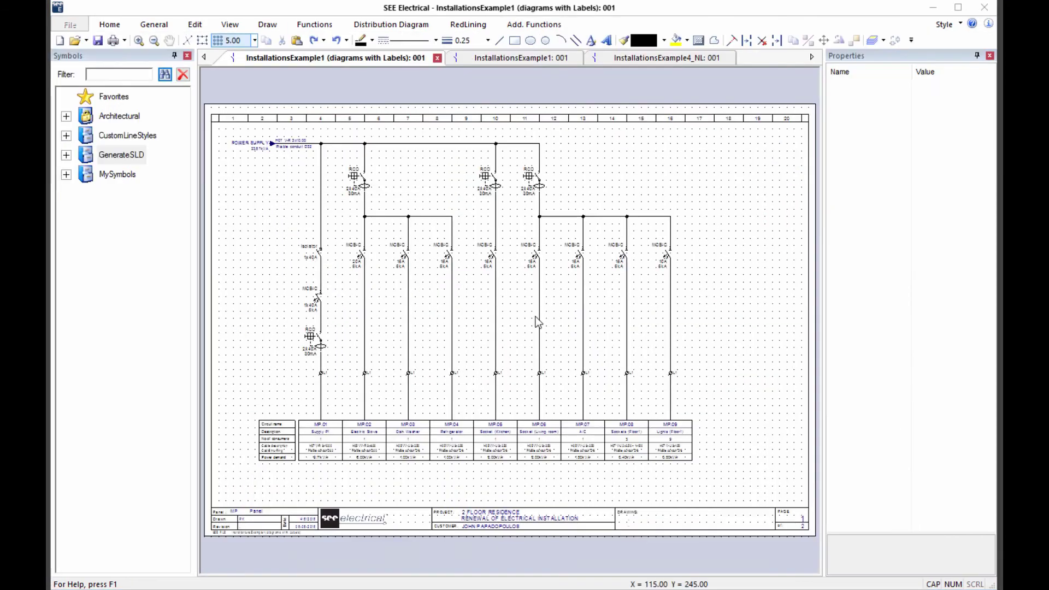
pyautogui.scroll(2, 438, 274)
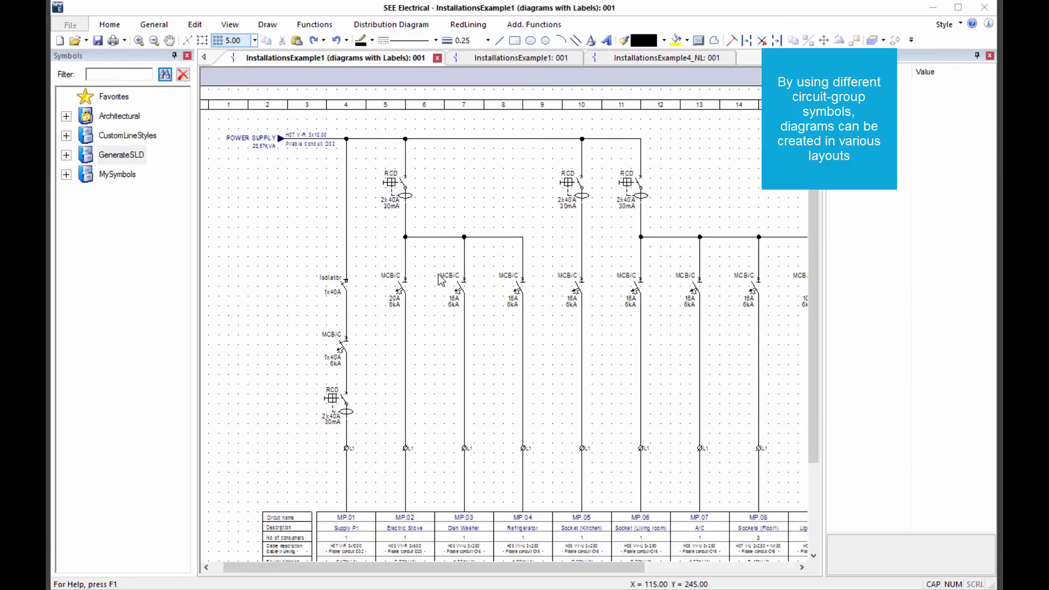
pyautogui.click(511, 58)
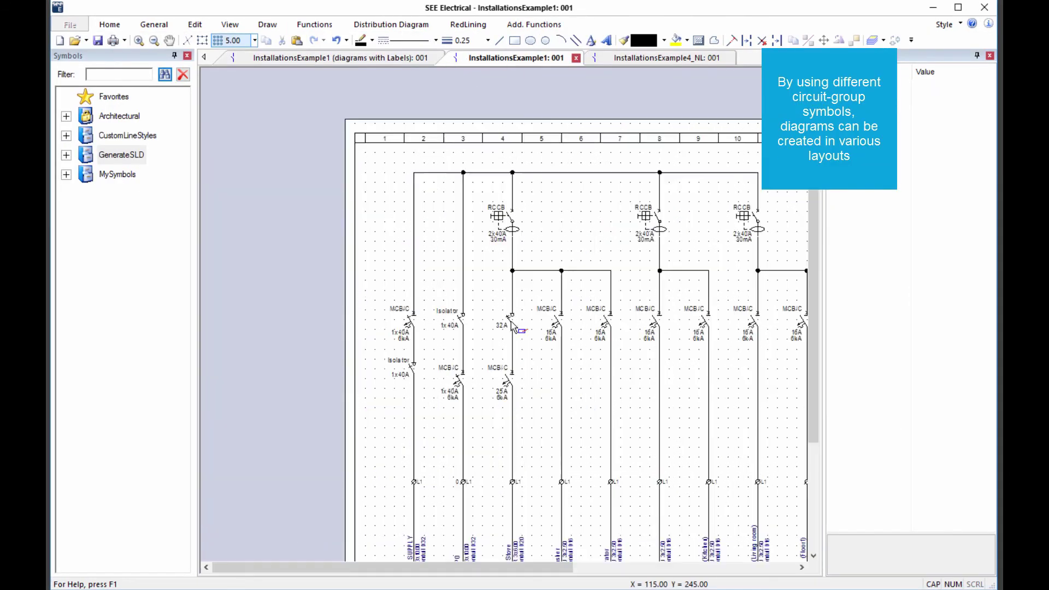
pyautogui.scroll(1, 359, 263)
pyautogui.scroll(-2, 625, 338)
pyautogui.scroll(1, 505, 317)
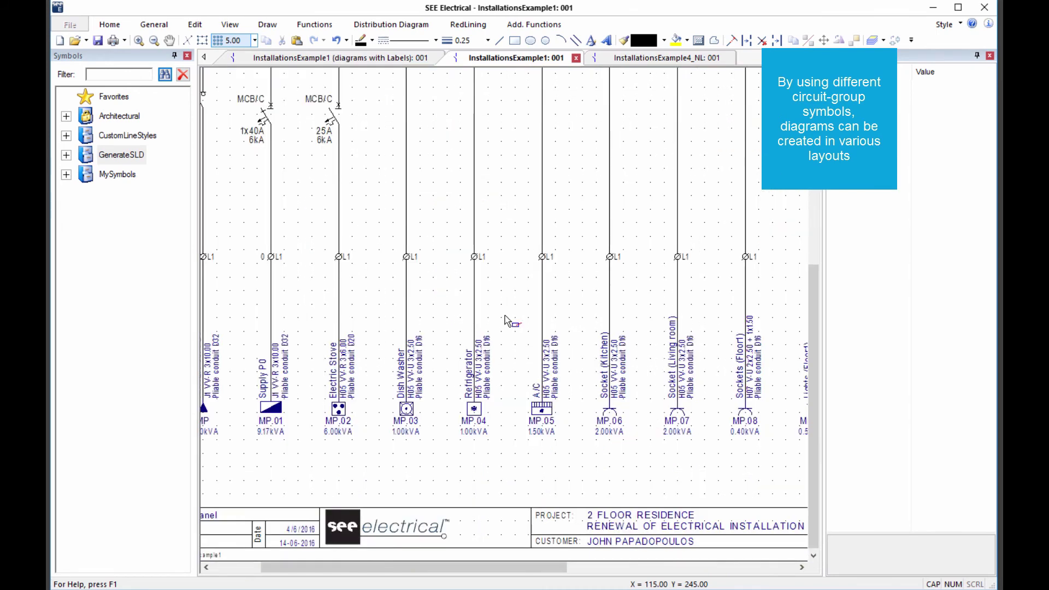
pyautogui.scroll(-2, 505, 320)
# View InstallationsExample4_NL: 001, then return to the labelled InstallationsExample1 diagram
pyautogui.click(680, 61)
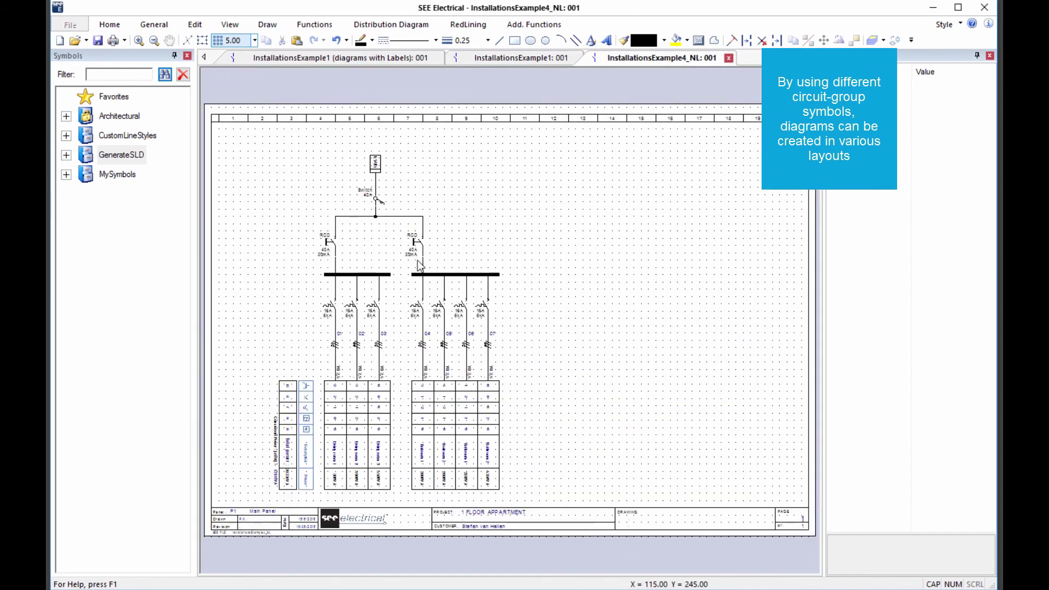
pyautogui.scroll(1, 420, 266)
pyautogui.scroll(-3, 492, 328)
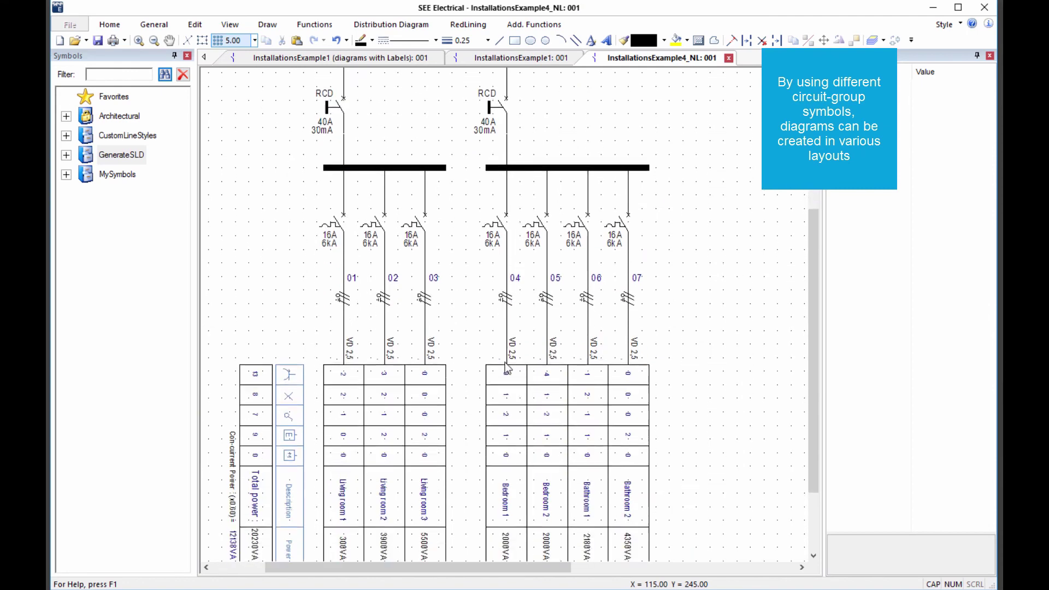
pyautogui.scroll(-1, 507, 367)
pyautogui.scroll(-2, 536, 447)
pyautogui.click(353, 58)
pyautogui.scroll(1, 514, 327)
# Set the MP.04 and MP.05 breakers' rated current to 20A
pyautogui.click(488, 257)
pyautogui.keyDown('ctrl'); pyautogui.click(547, 268); pyautogui.keyUp('ctrl')
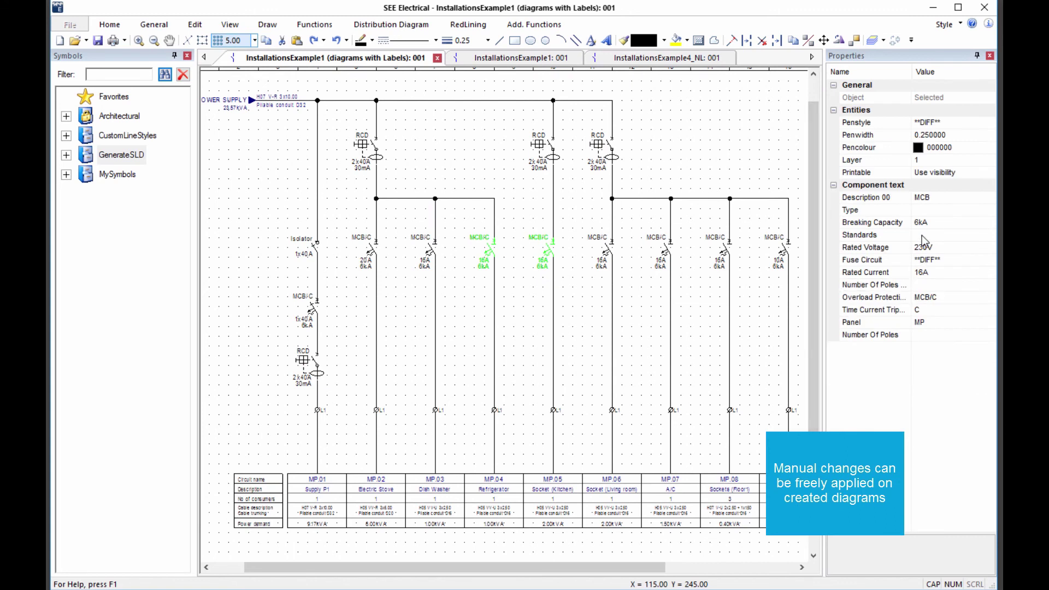
pyautogui.click(933, 272)
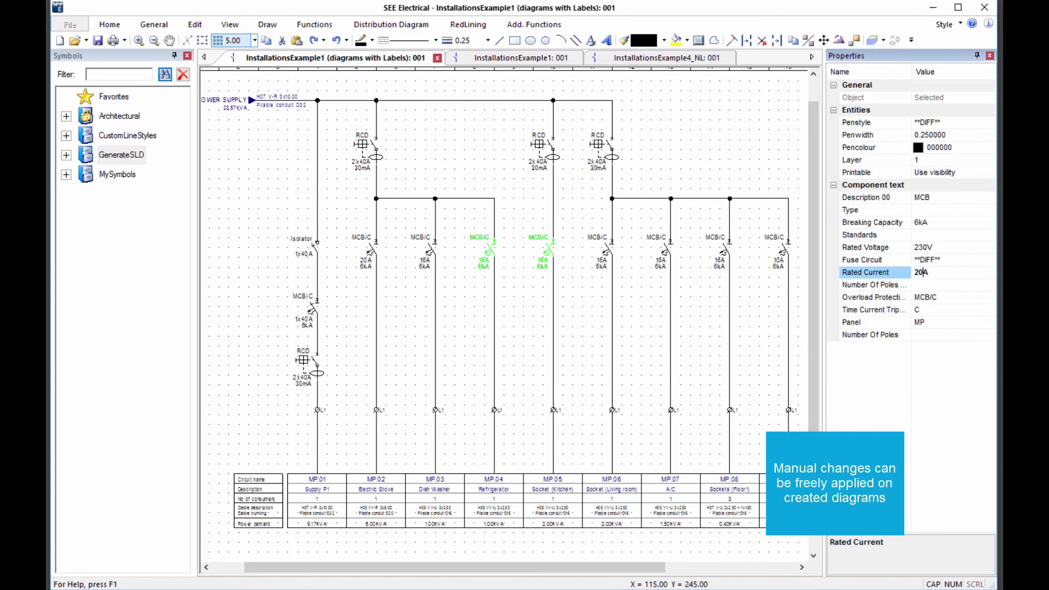
pyautogui.press('Return')
pyautogui.click(709, 351)
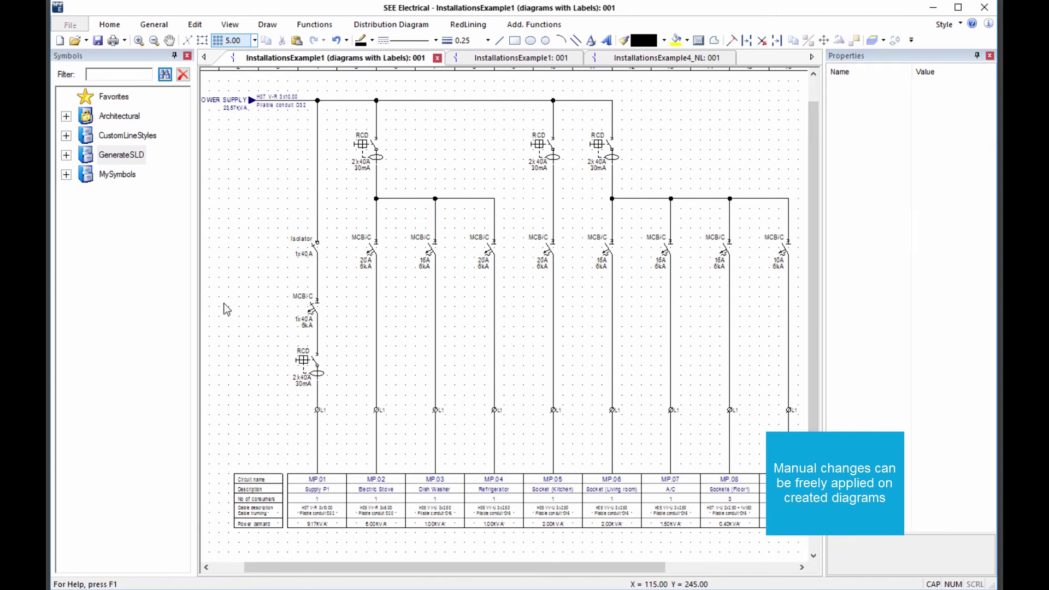
# Place a GenerateSLD Signalling lamp symbol on the main supply line
pyautogui.click(66, 155)
pyautogui.scroll(-2, 136, 355)
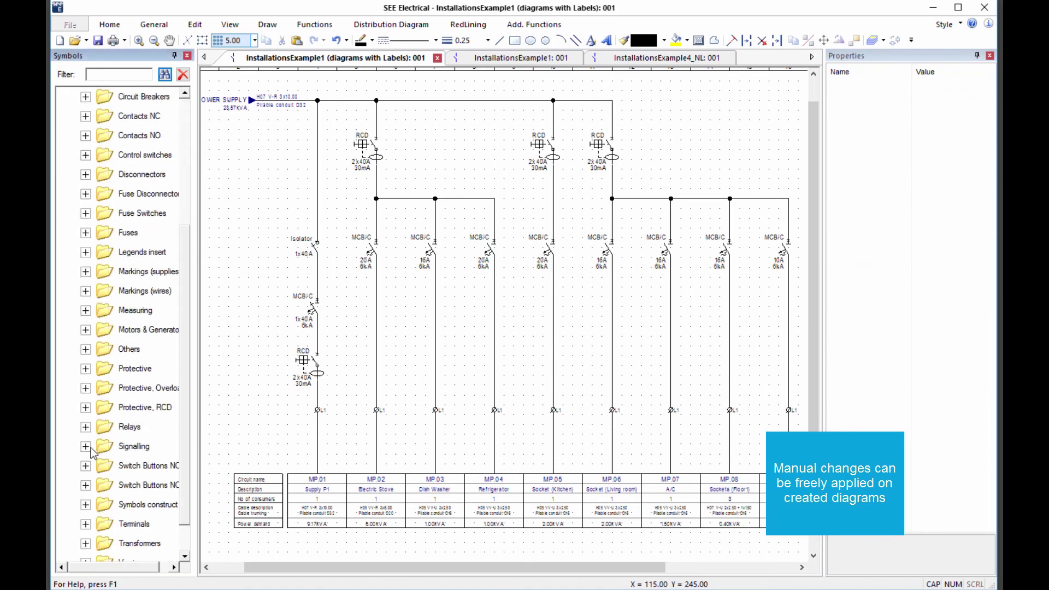
pyautogui.click(86, 449)
pyautogui.click(131, 410)
pyautogui.click(318, 169)
pyautogui.scroll(-2, 645, 383)
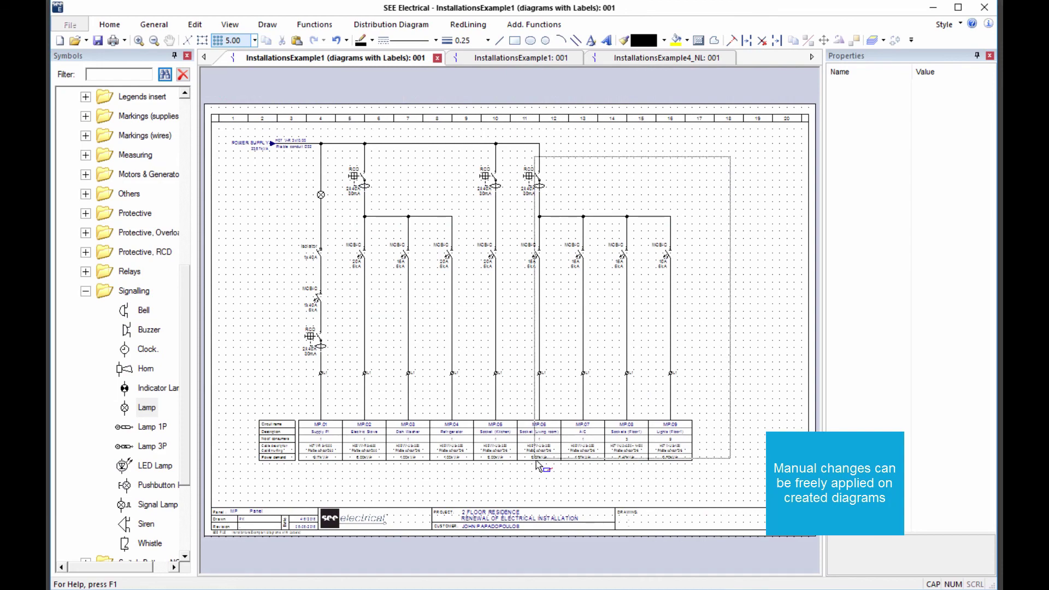